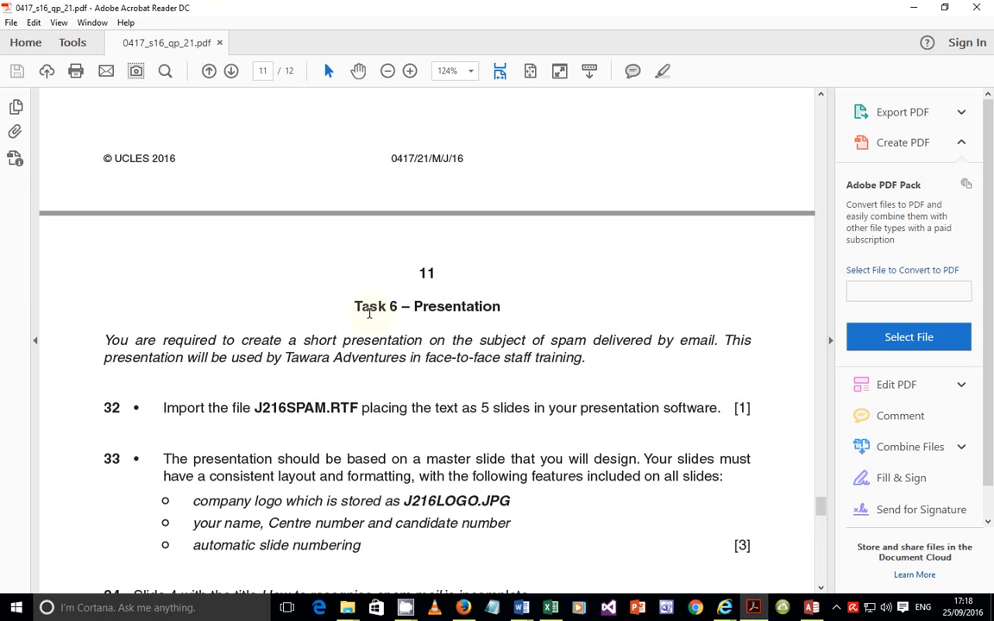
Read through questions 32 to 37 of Task 6 – Presentation in the exam paper.
scroll(370, 313, down, 10)
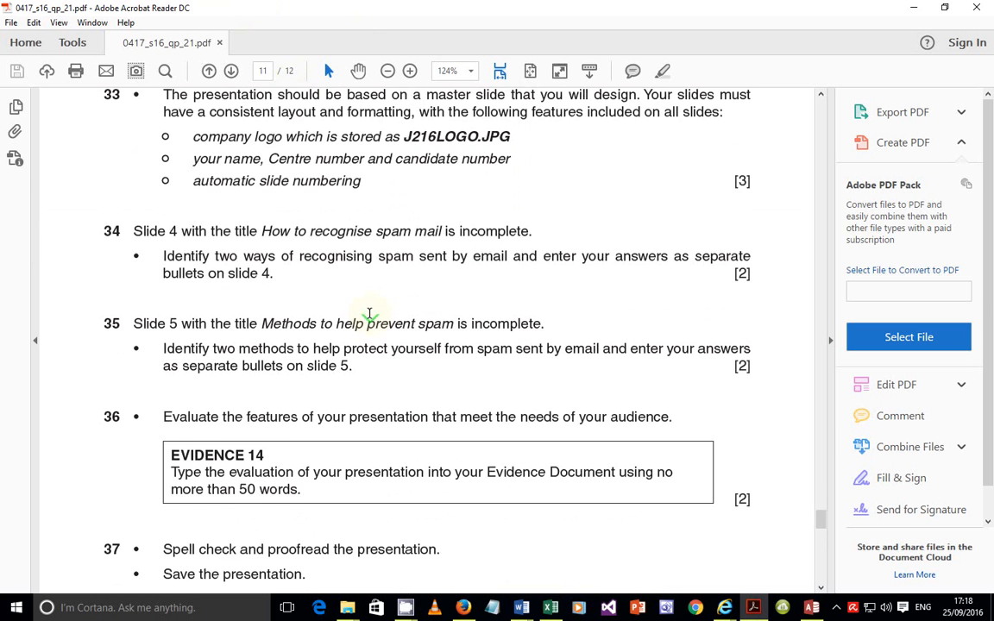
scroll(369, 316, down, 1)
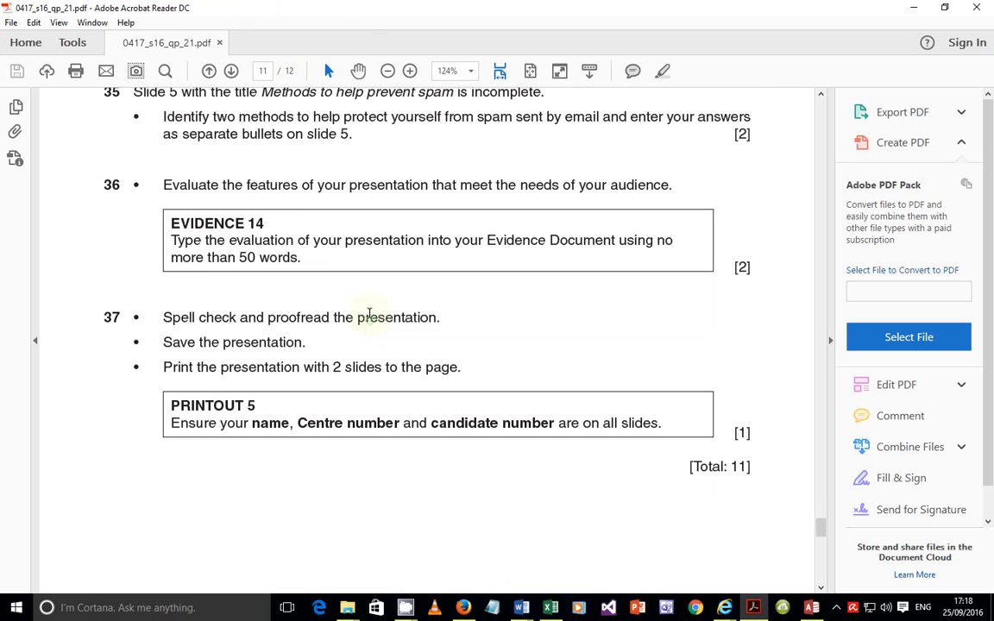
scroll(369, 314, up, 3)
scroll(369, 313, up, 3)
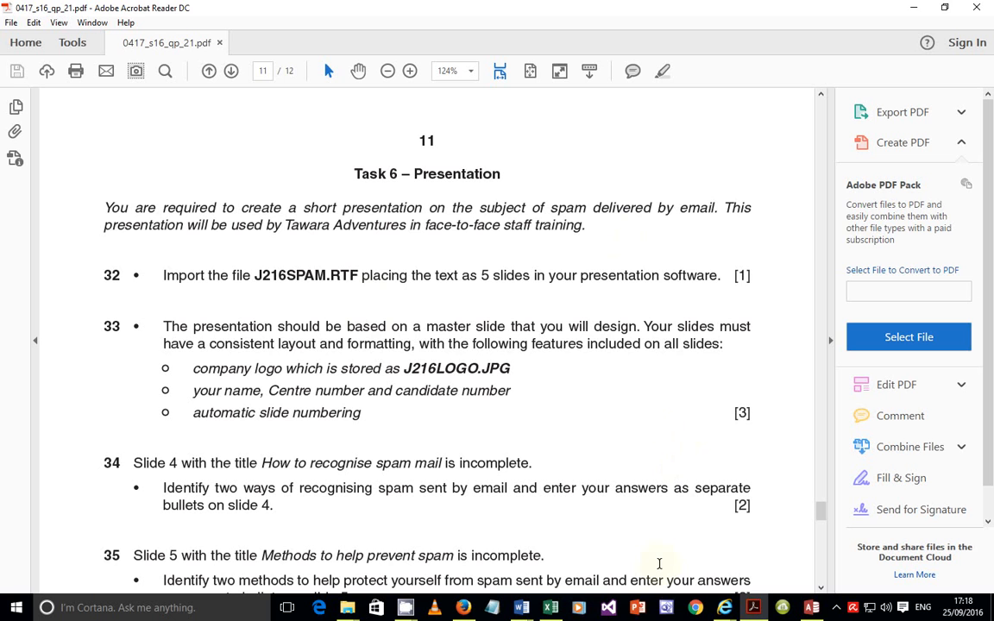
Switch to PowerPoint and create a blank presentation.
click(639, 609)
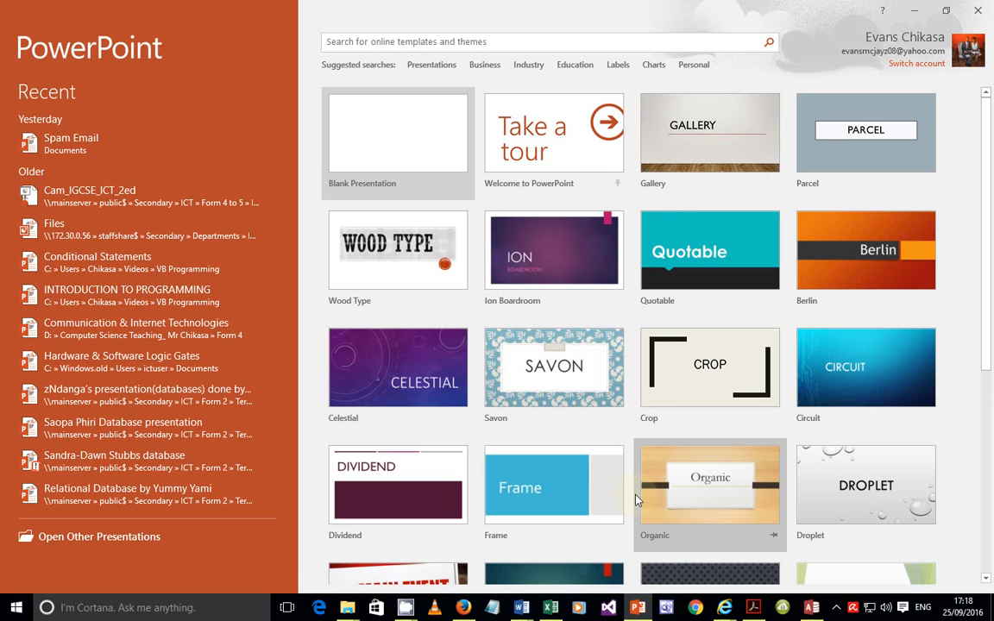
click(377, 127)
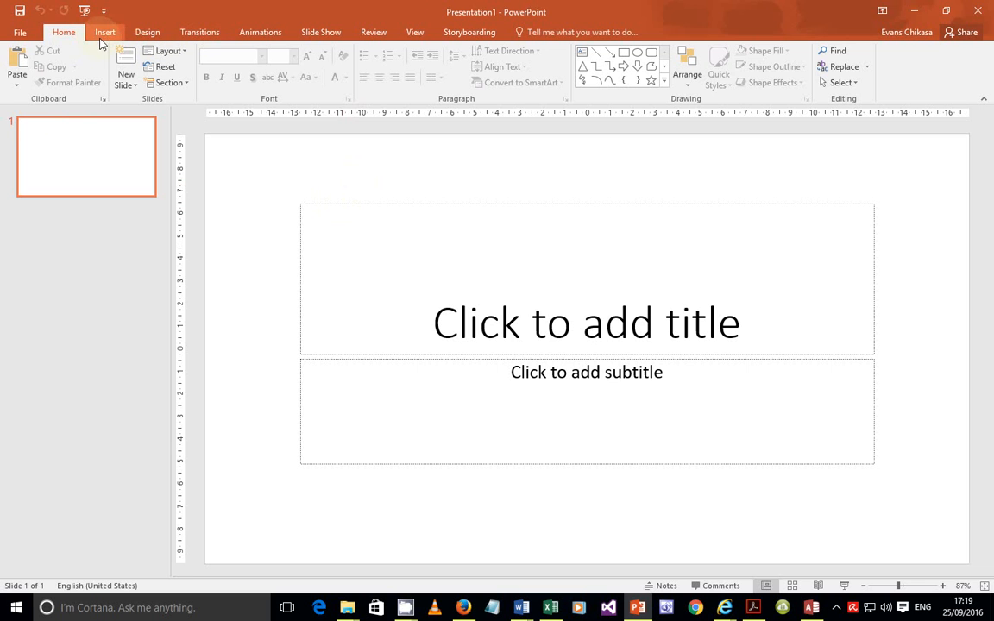
click(19, 32)
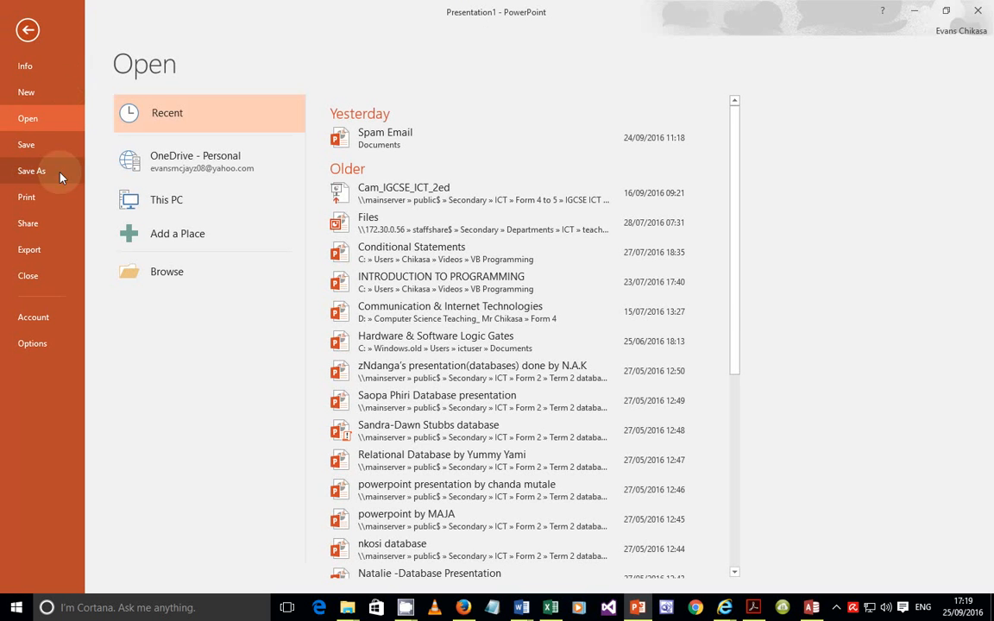
click(28, 31)
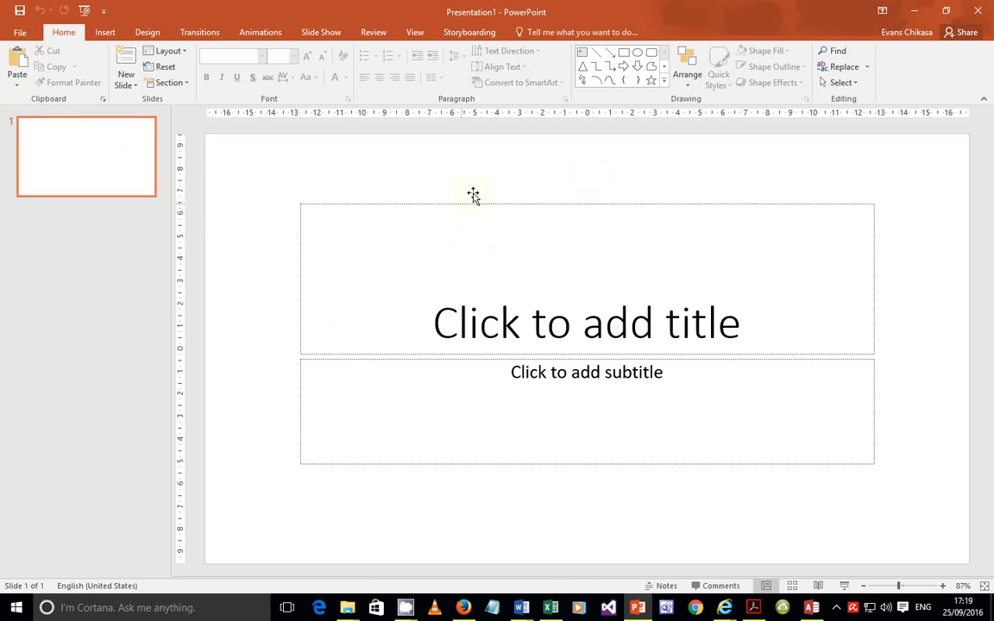
Browse for a file to open in the SF folder inside ICT 0417 June 2016 Paper 2 on the Desktop.
click(18, 33)
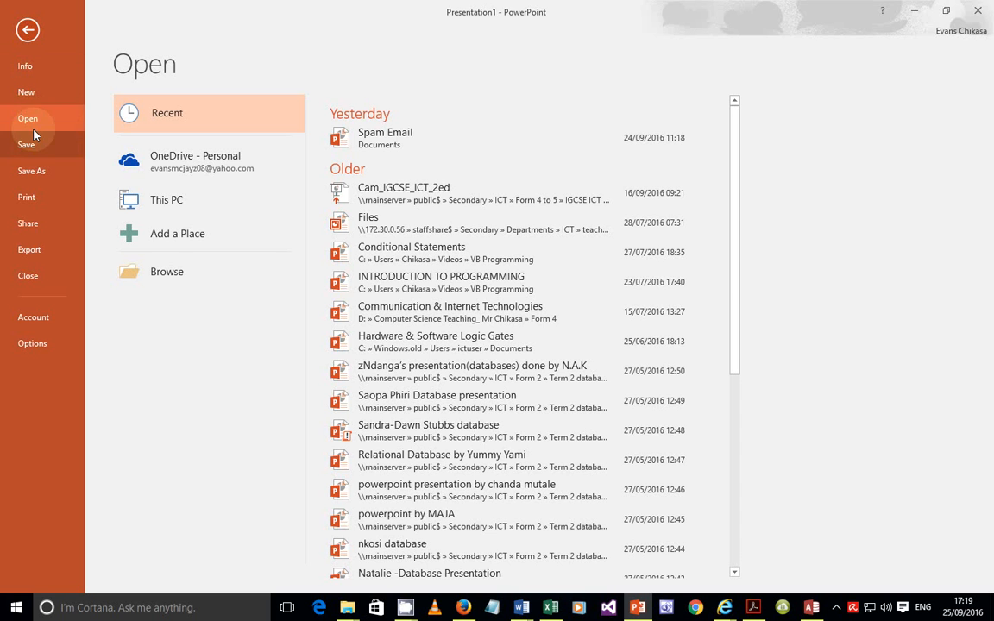
click(29, 113)
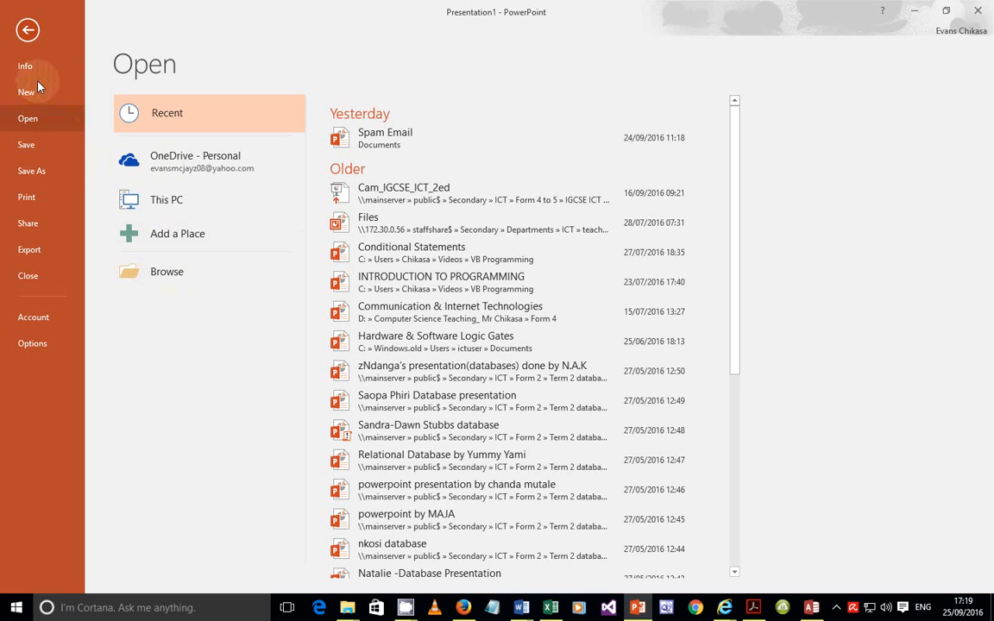
click(175, 281)
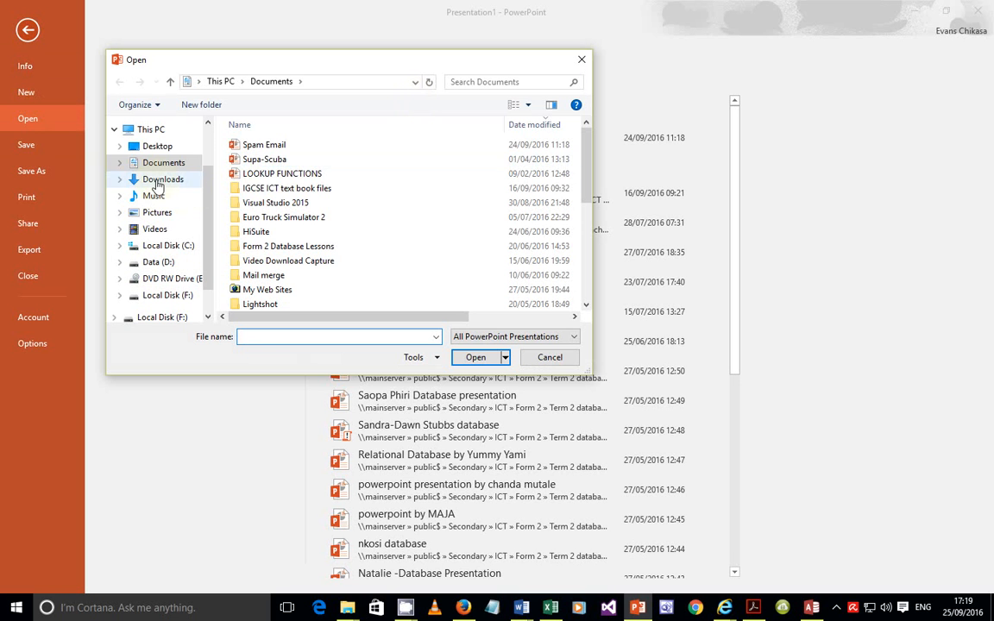
click(157, 146)
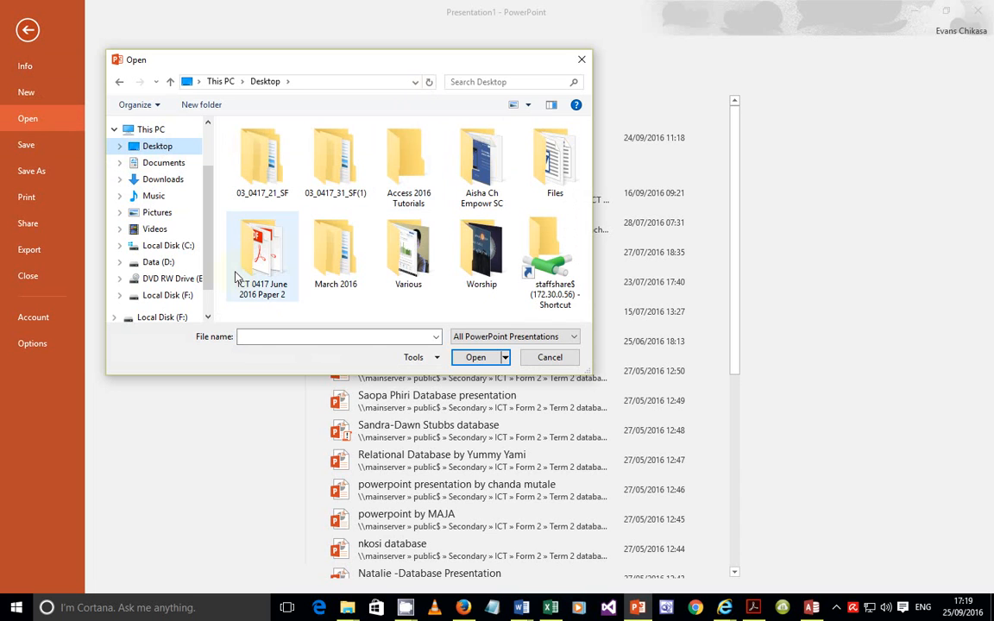
click(274, 260)
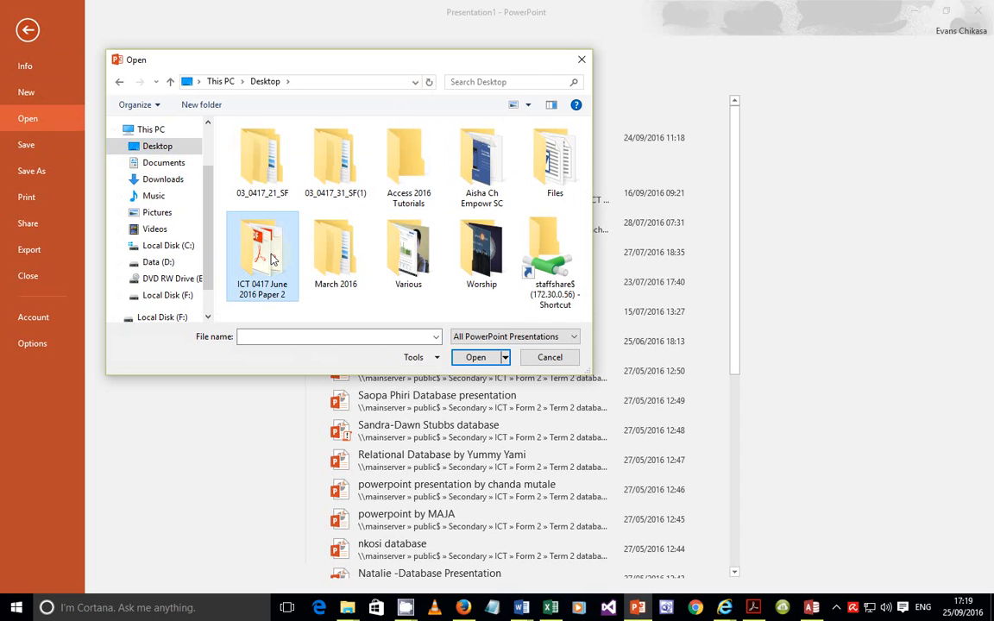
double_click(271, 259)
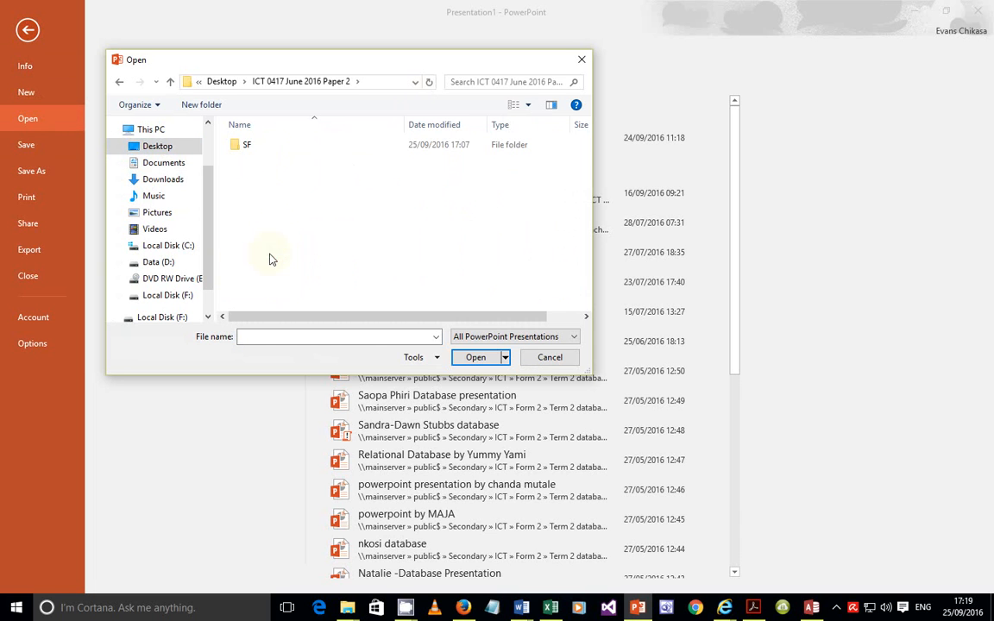
double_click(275, 145)
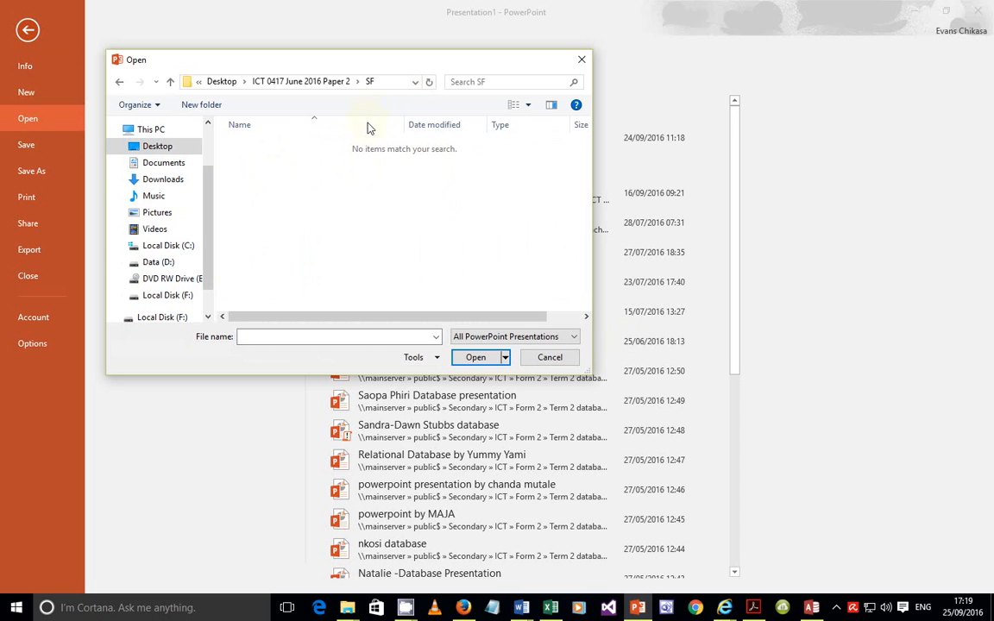
Check the properties of the SF folder for the files it contains.
right_click(296, 191)
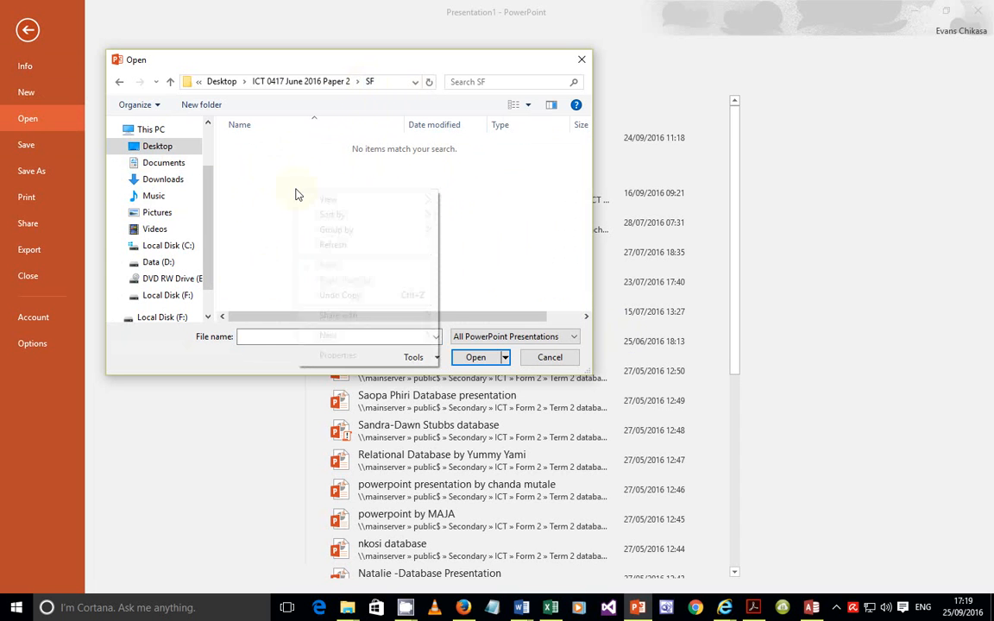
click(338, 355)
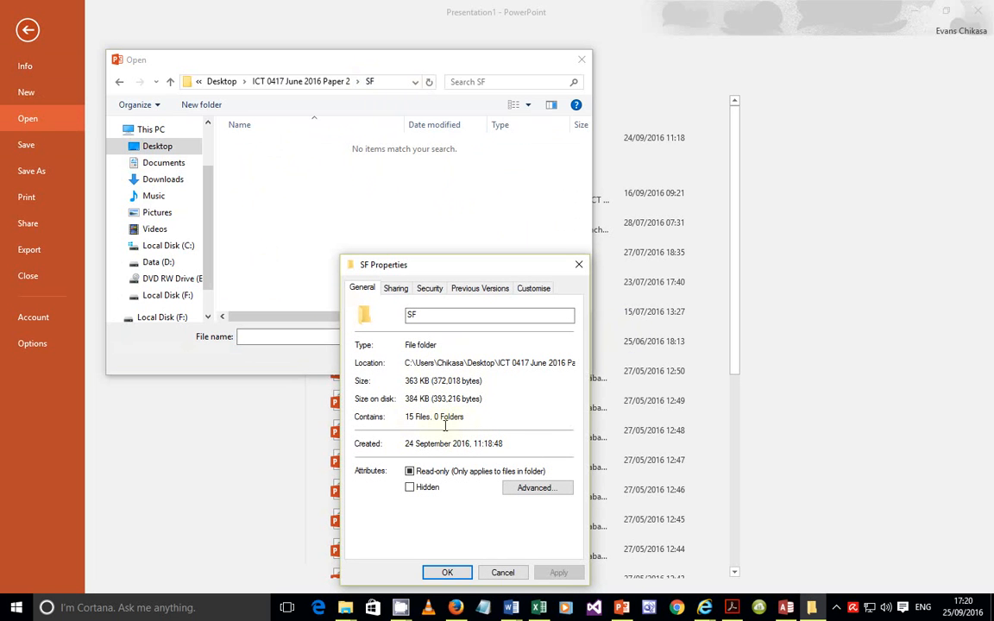
click(577, 264)
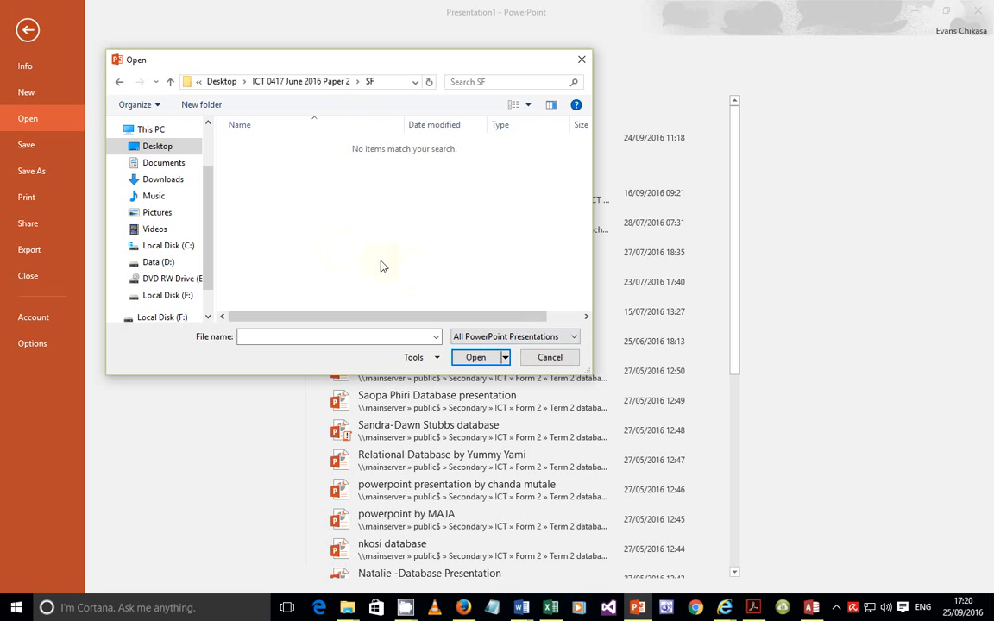
Show all file types in the SF folder and open J216SPAM as a presentation, checking the required file name in the exam paper.
click(507, 337)
click(493, 350)
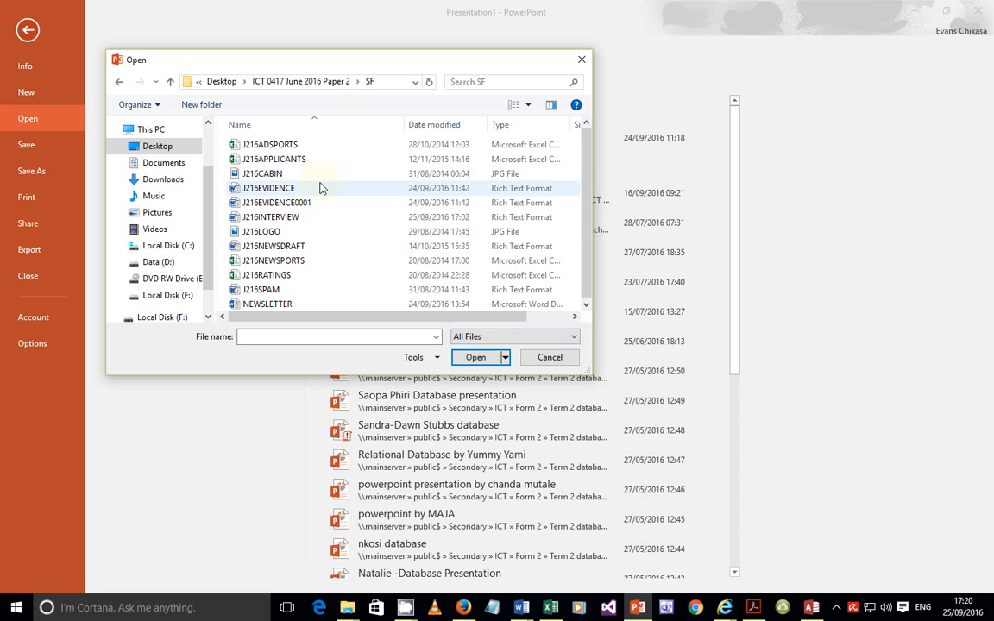
key(alt+Tab)
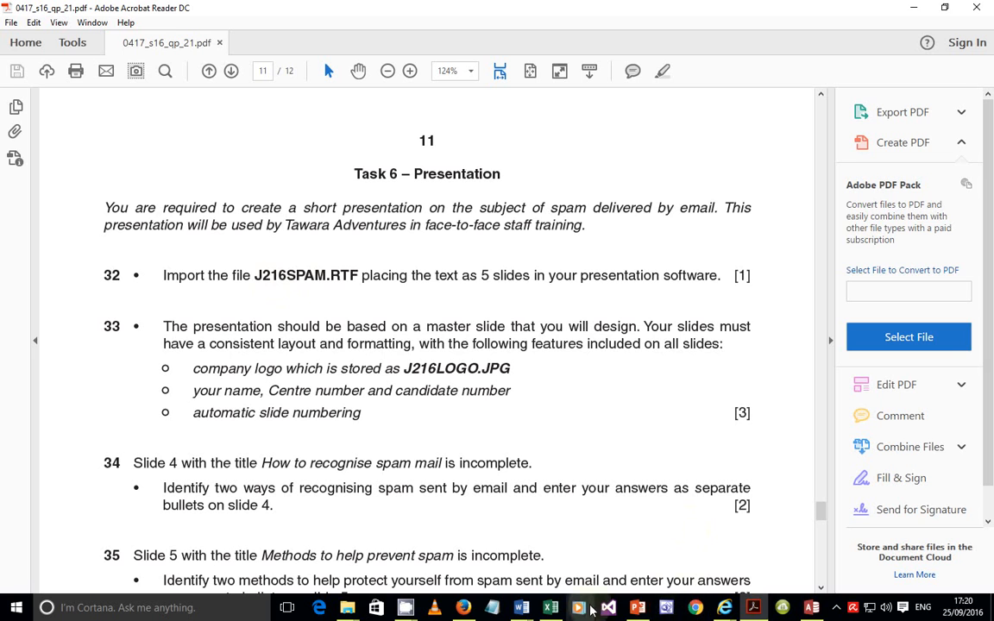
click(638, 607)
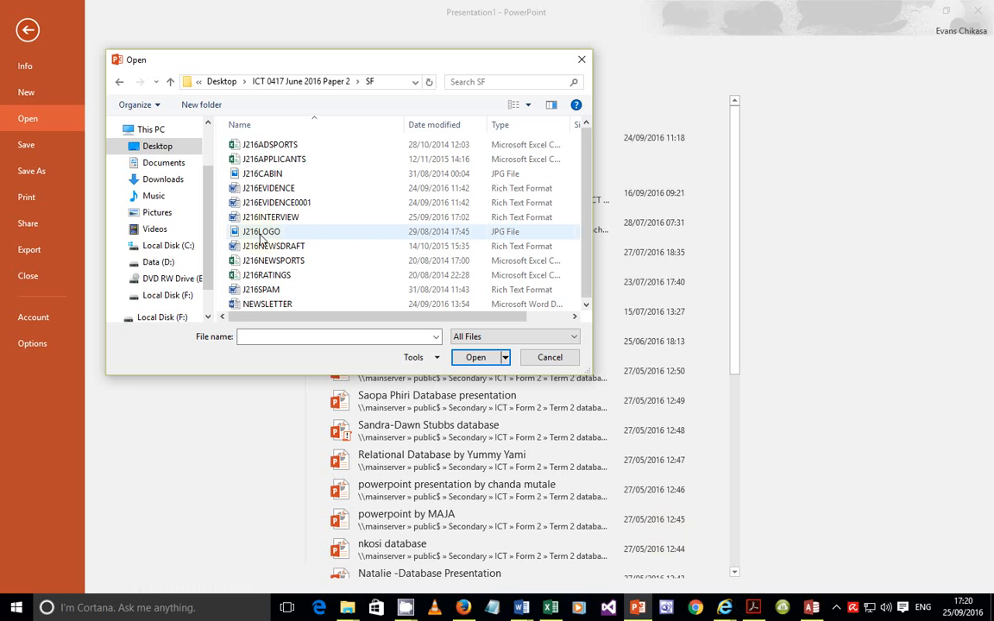
click(261, 290)
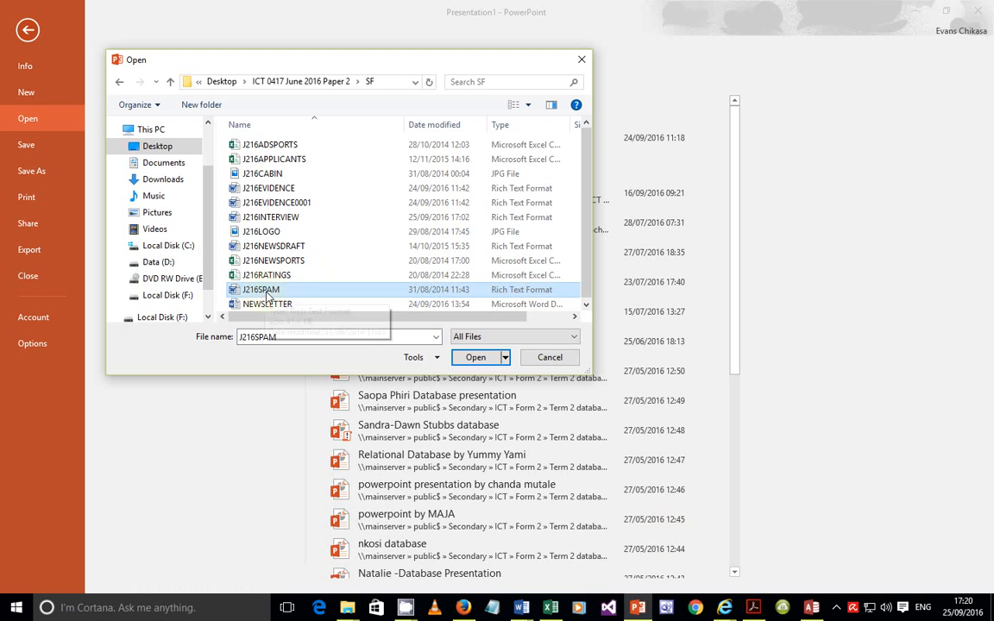
click(469, 362)
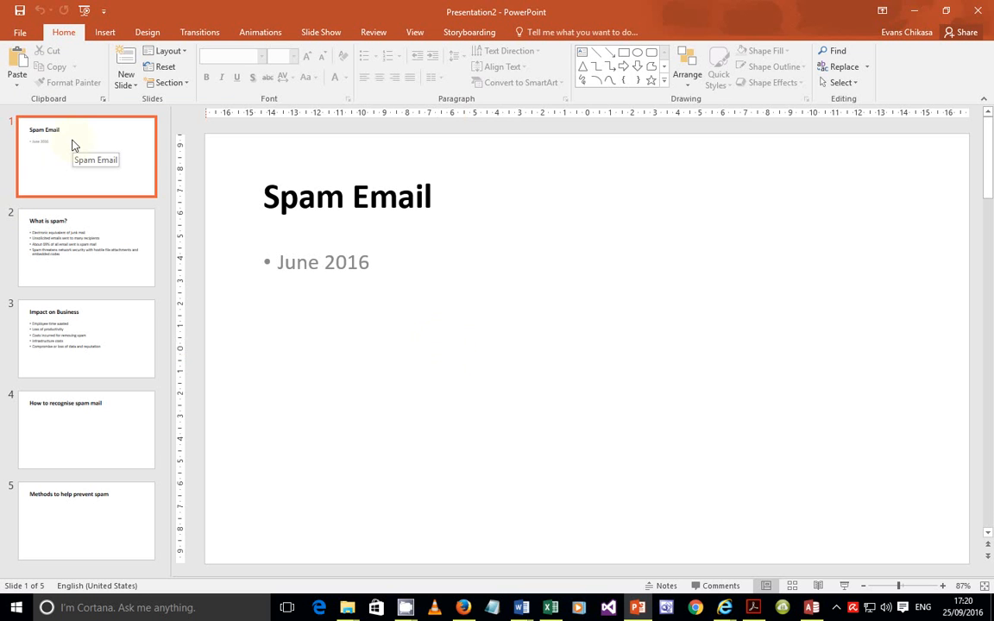
Look through the imported slides to check their titles and content, ending on the Spam Email slide.
click(84, 244)
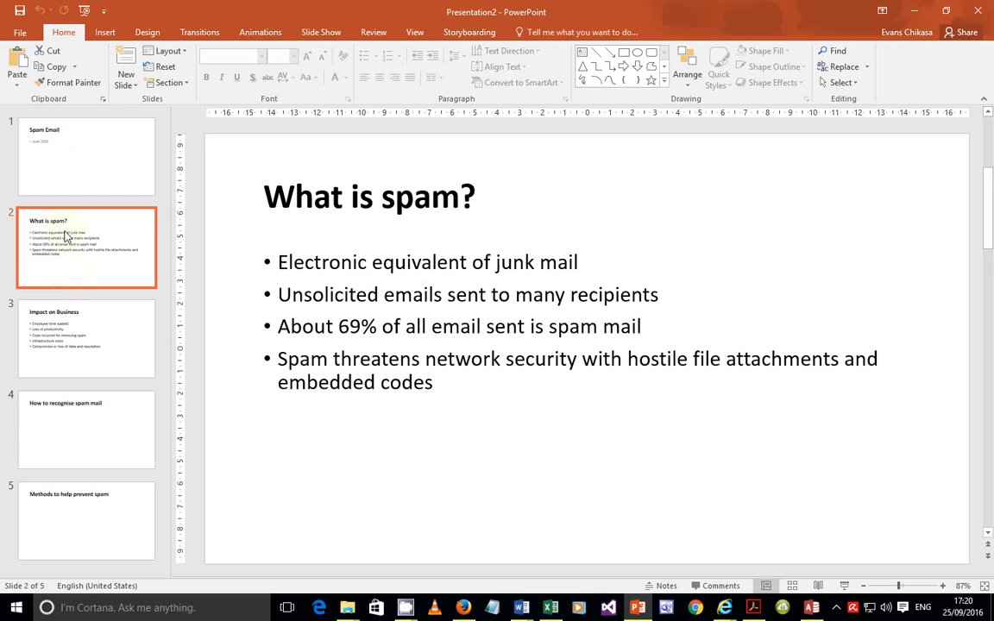
click(54, 508)
click(59, 462)
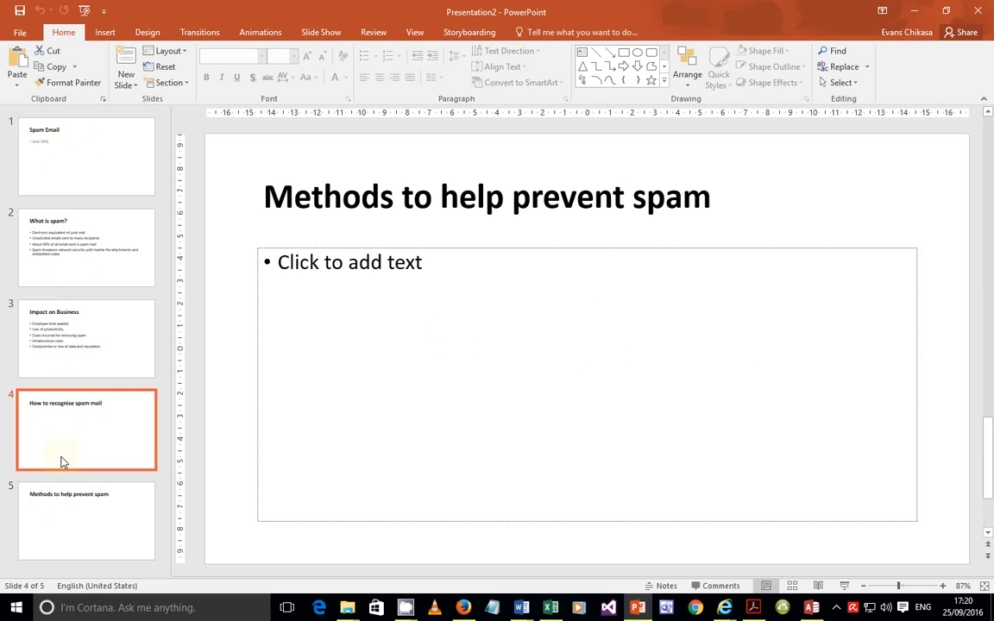
click(66, 342)
click(54, 220)
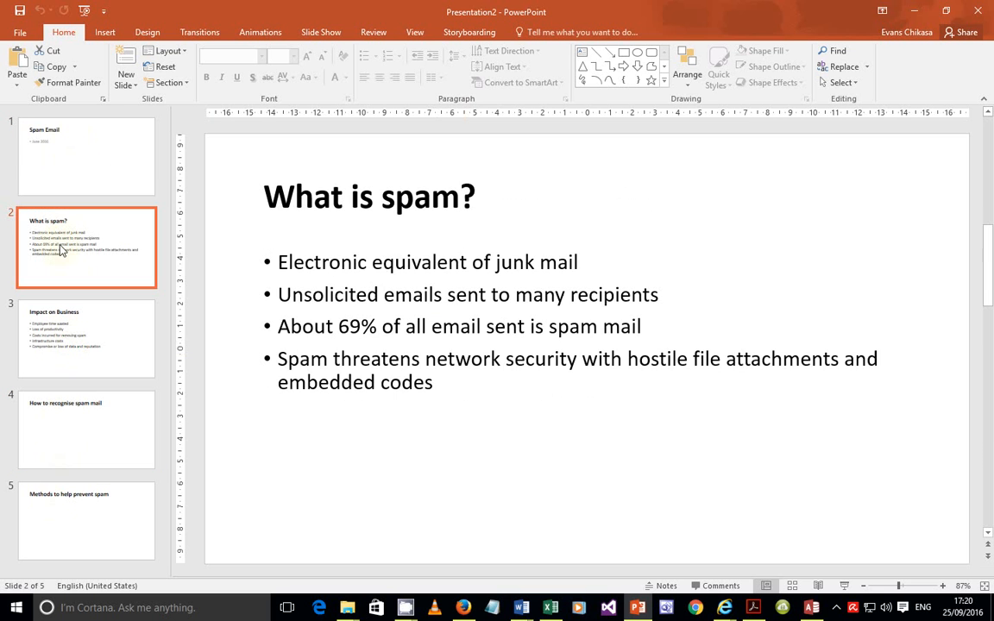
click(60, 177)
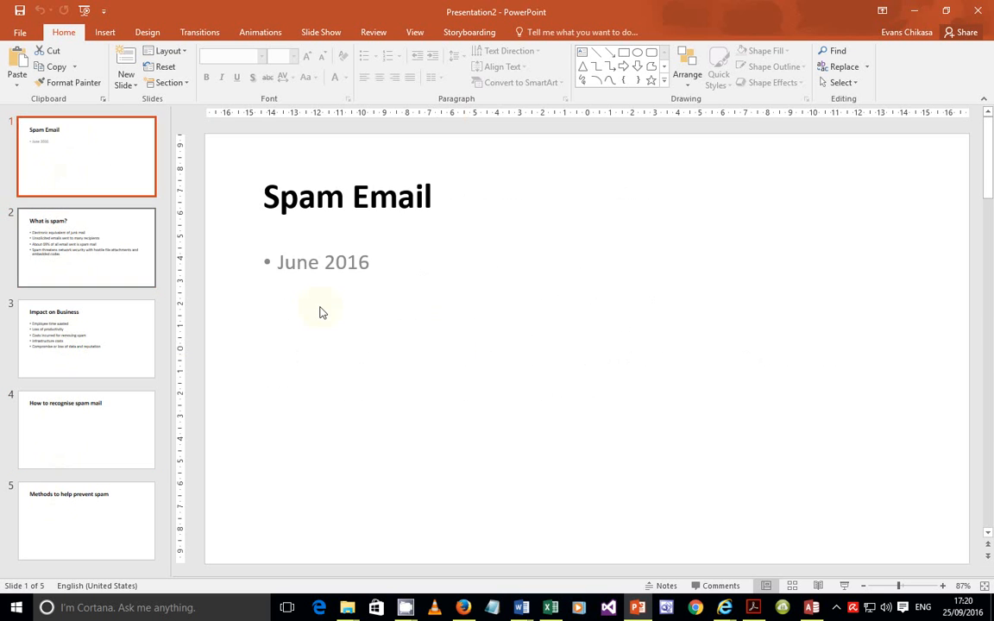
Switch to the exam paper, review question 33's master slide requirements, and return to the PowerPoint presentation.
click(750, 609)
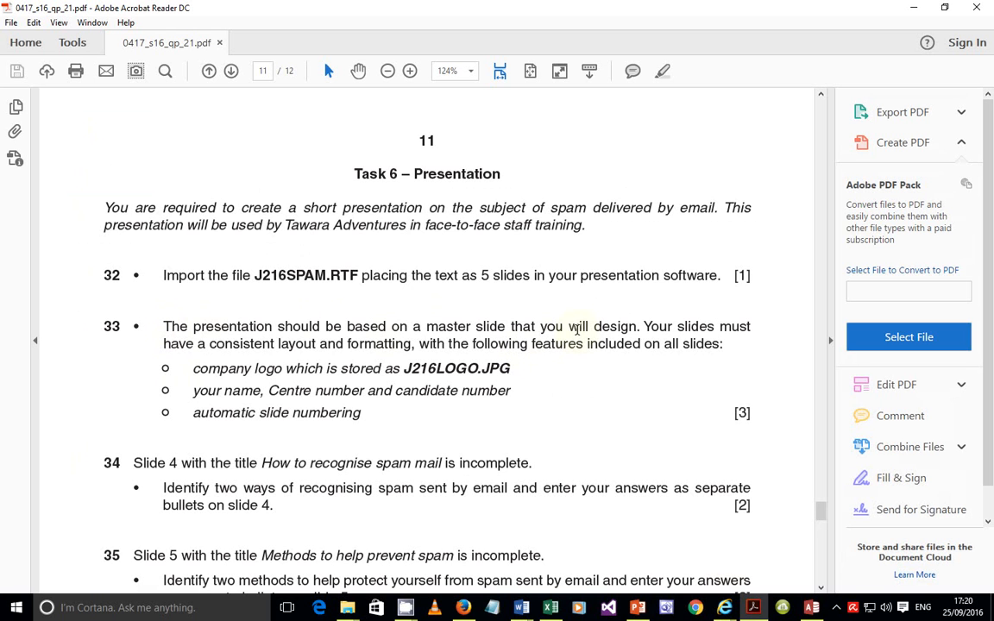
drag(279, 344, 306, 351)
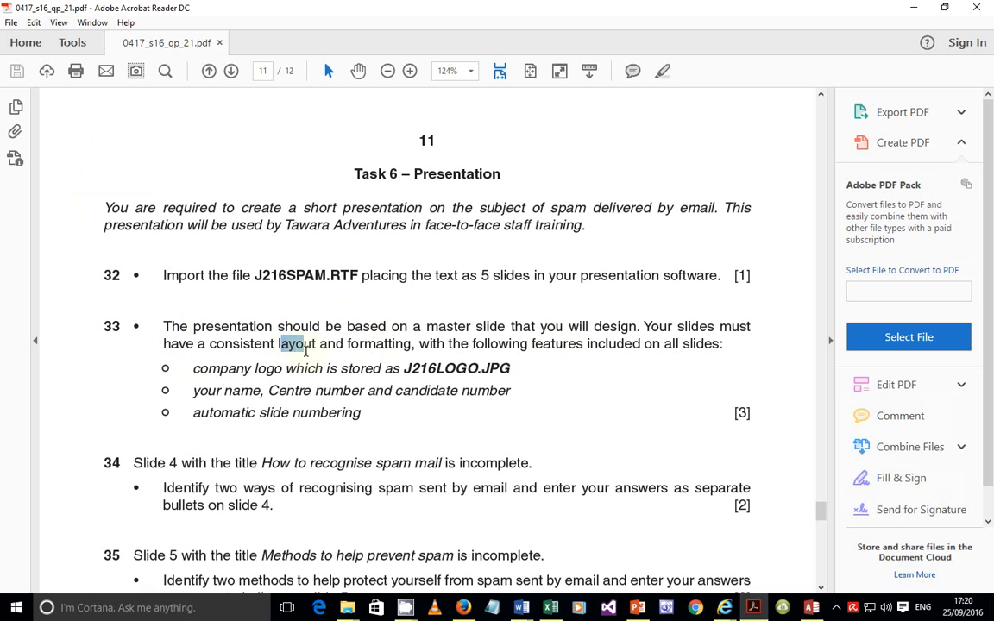
double_click(384, 345)
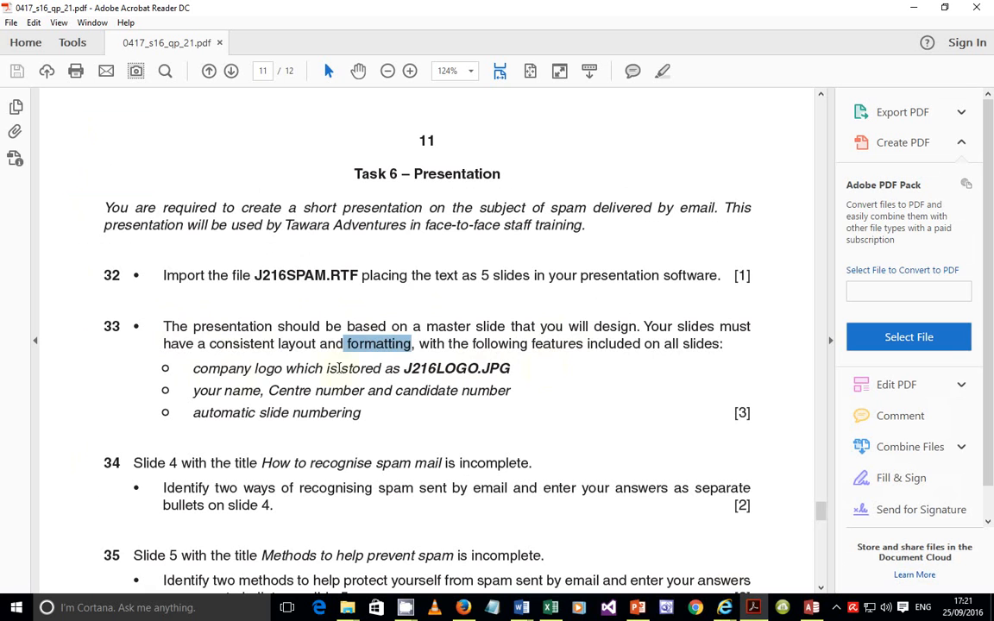
double_click(218, 369)
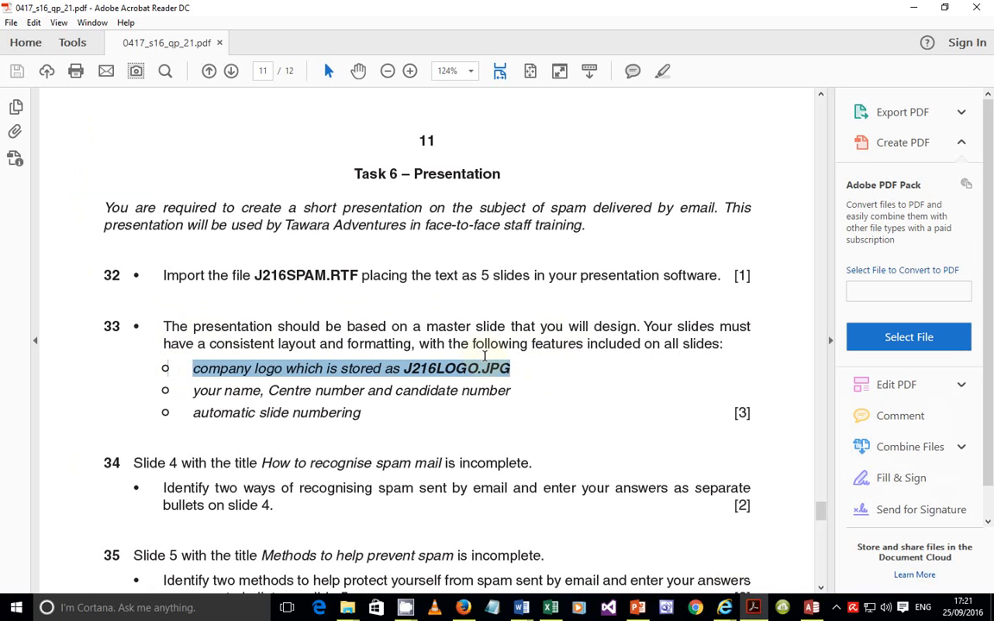
drag(485, 355, 486, 356)
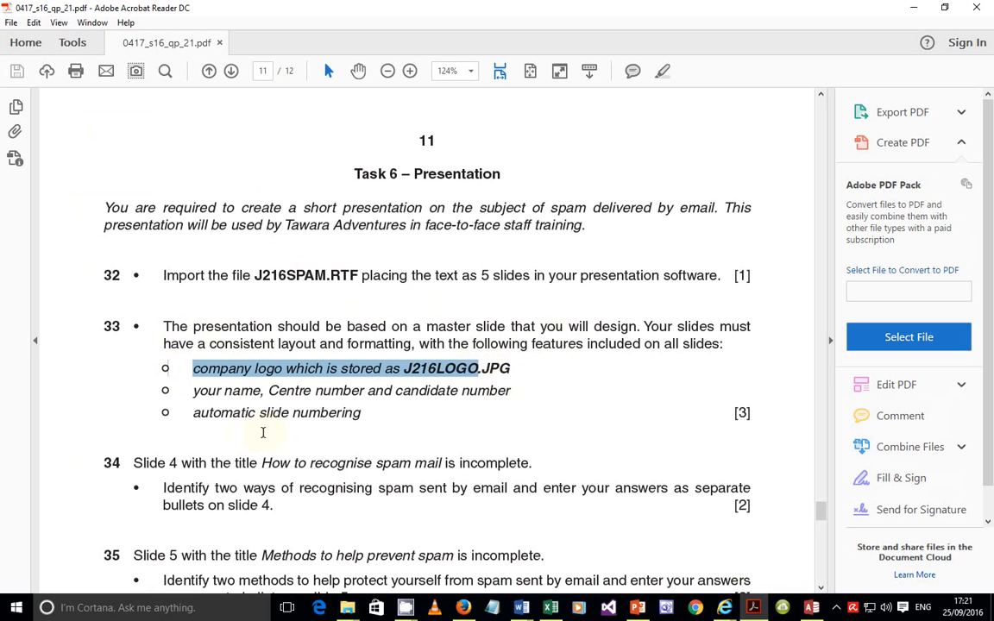
drag(192, 391, 511, 391)
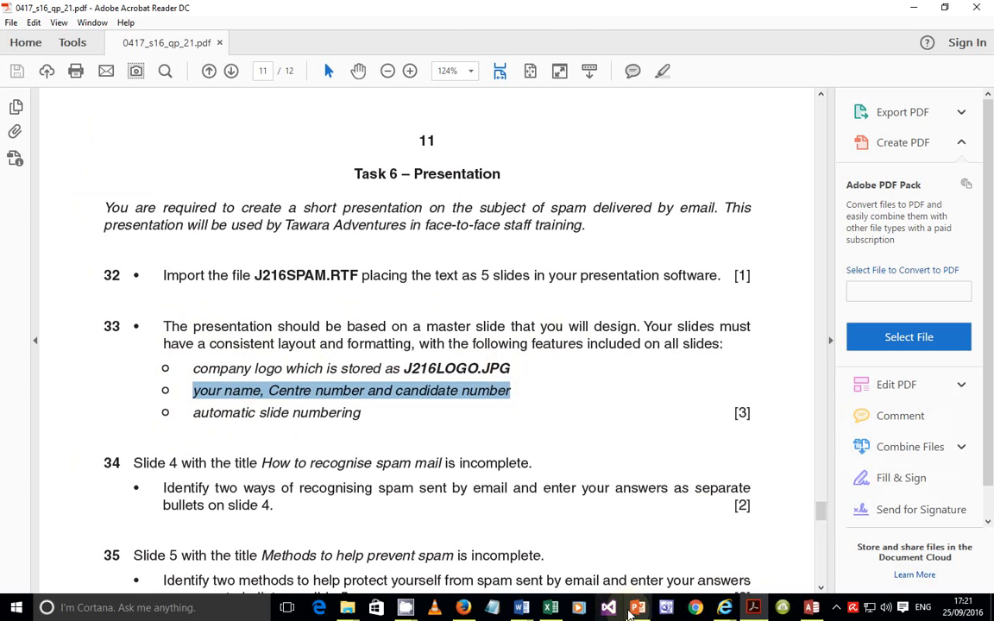
mouse_move(635, 609)
click(545, 483)
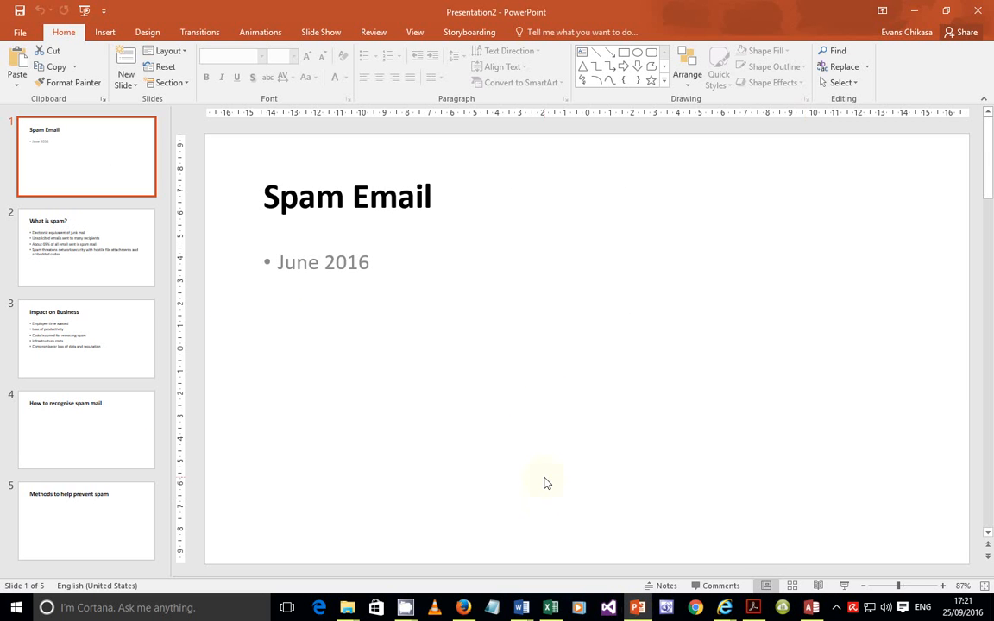
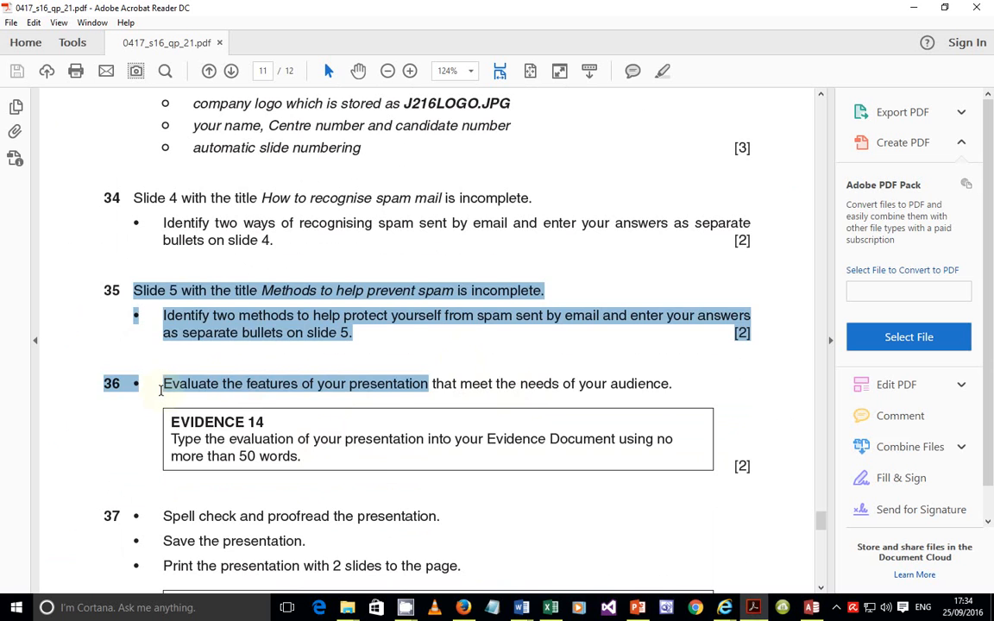
Review question 36's evaluation task in the exam paper, and switch to the J216EVIDENCE0001 Word document at the EVIDENCE 14 heading.
click(163, 385)
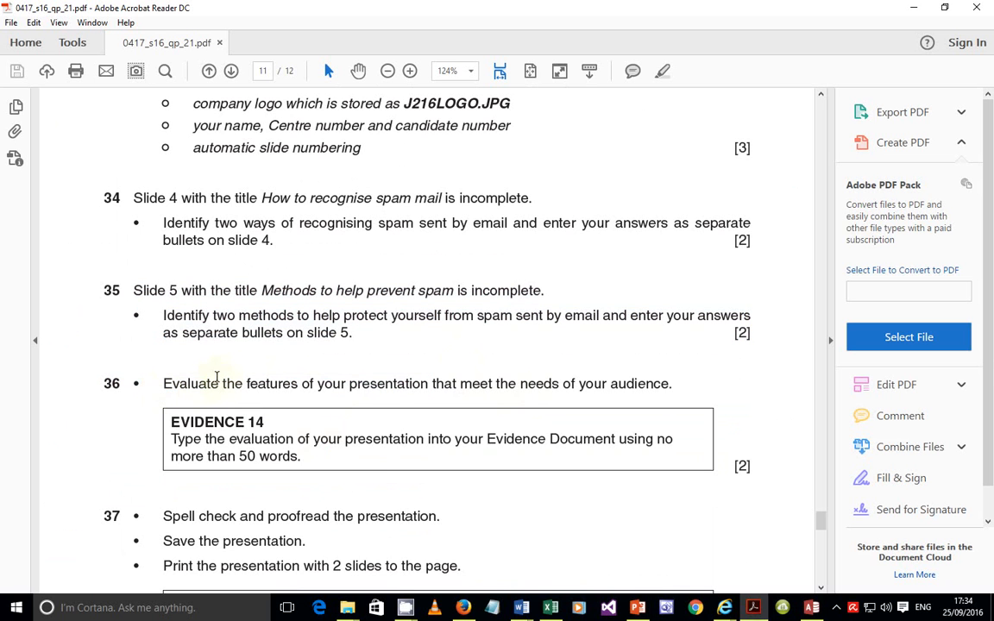
double_click(203, 384)
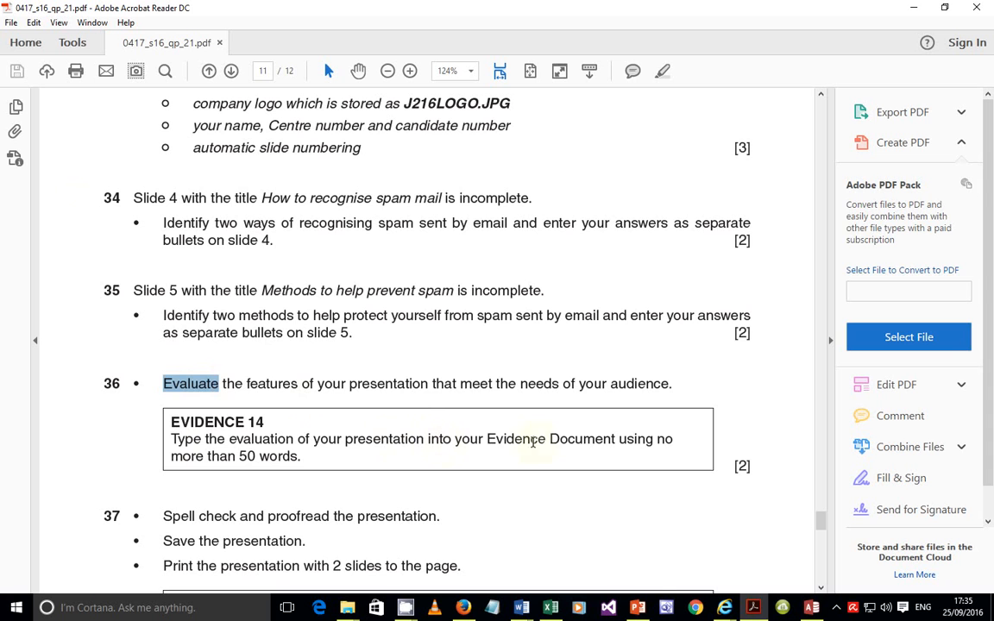
click(318, 467)
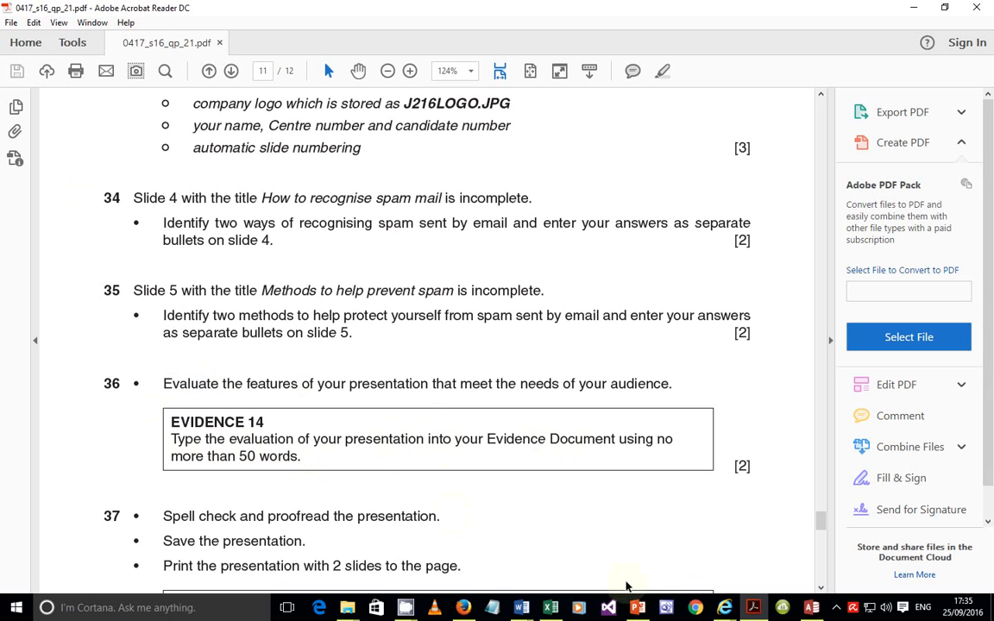
mouse_move(520, 611)
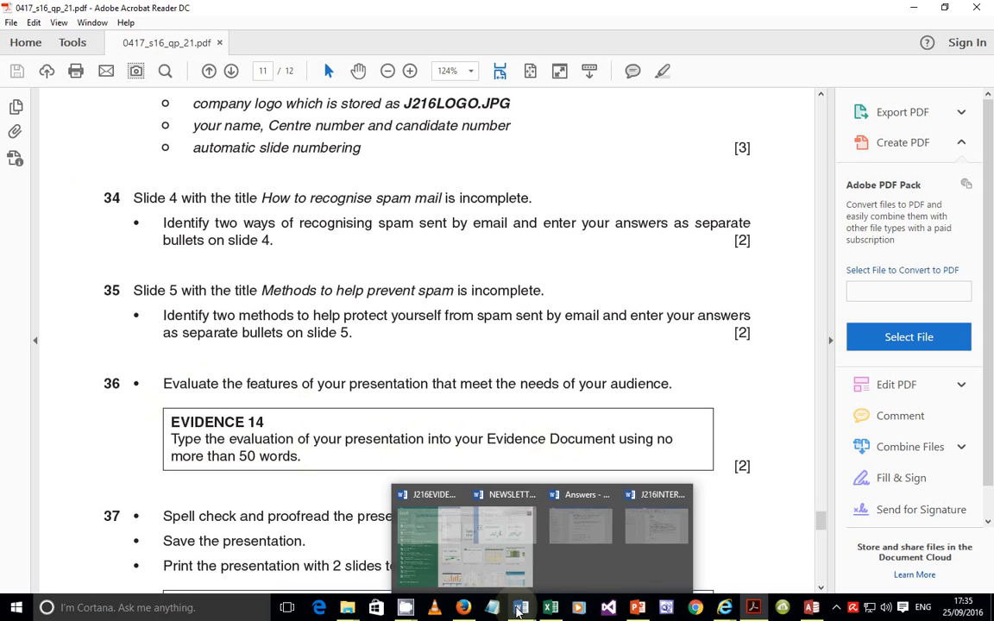
mouse_move(437, 568)
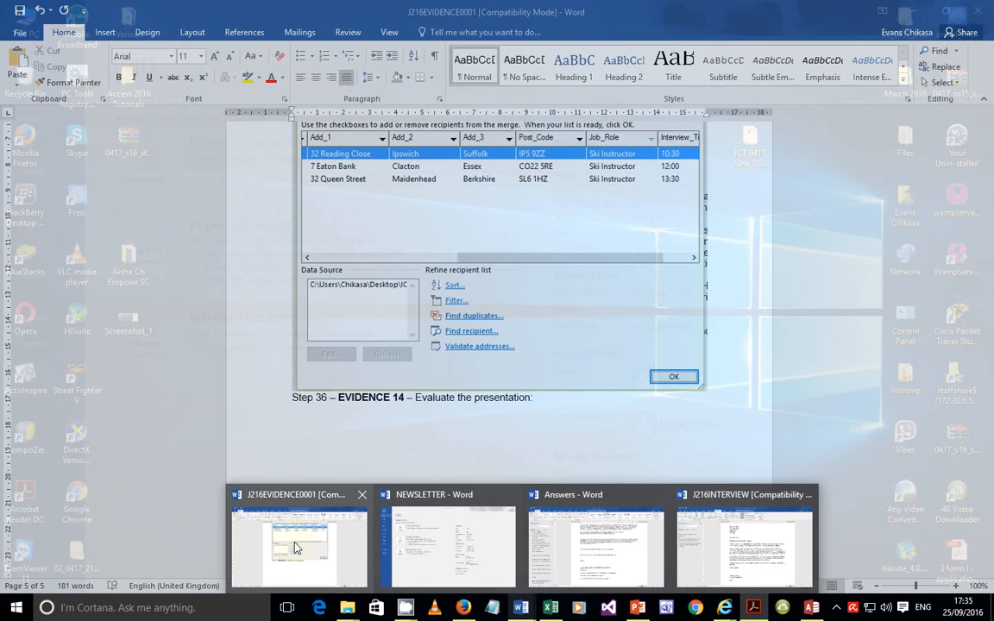
click(268, 517)
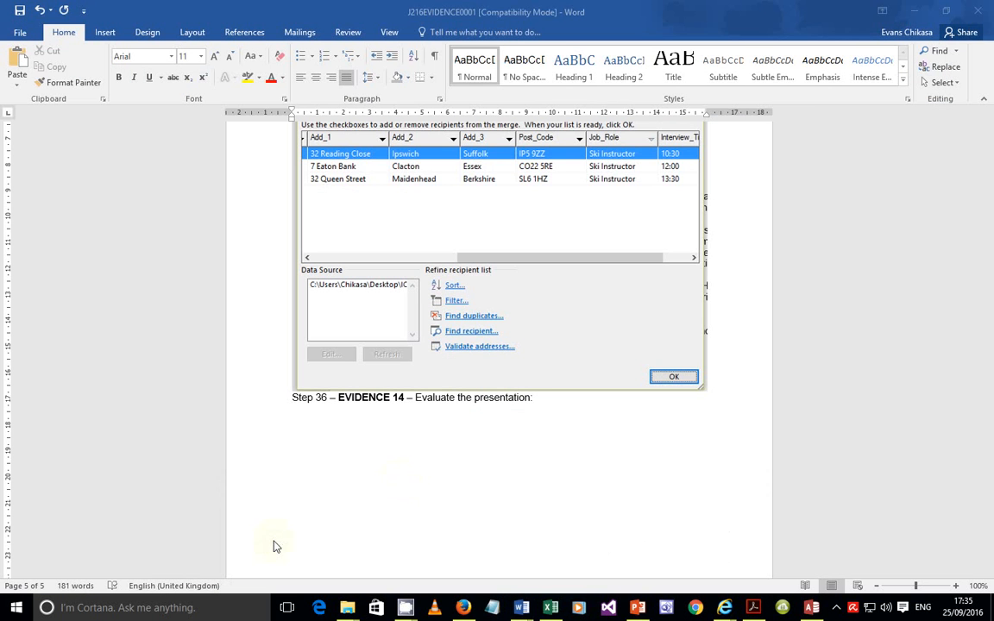
scroll(466, 395, down, 3)
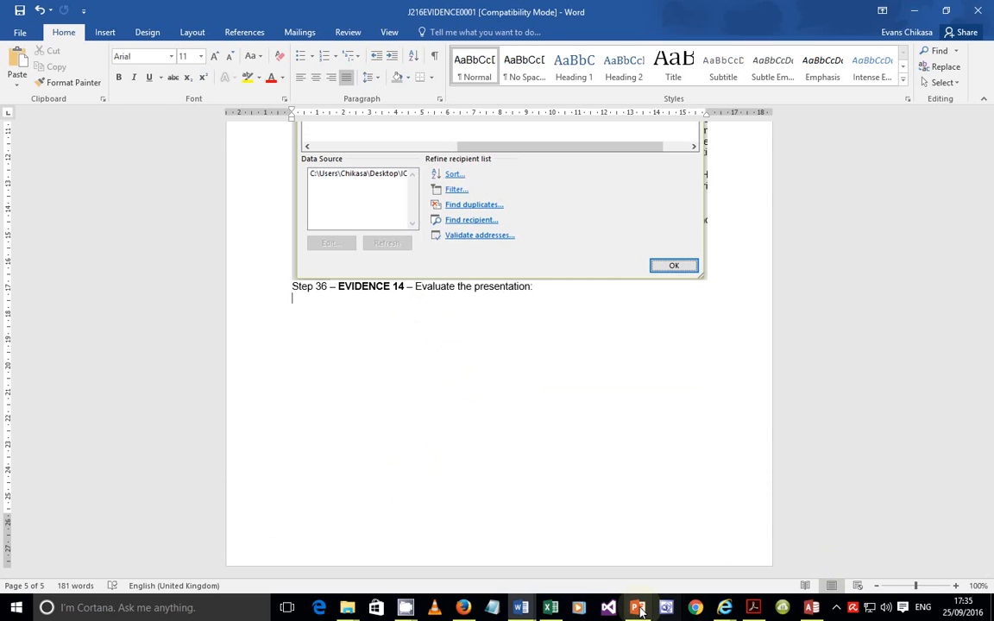
Switch to the PowerPoint presentation, examine its slide master layout, and return to the J216EVIDENCE0001 document in Word.
key(alt+Tab)
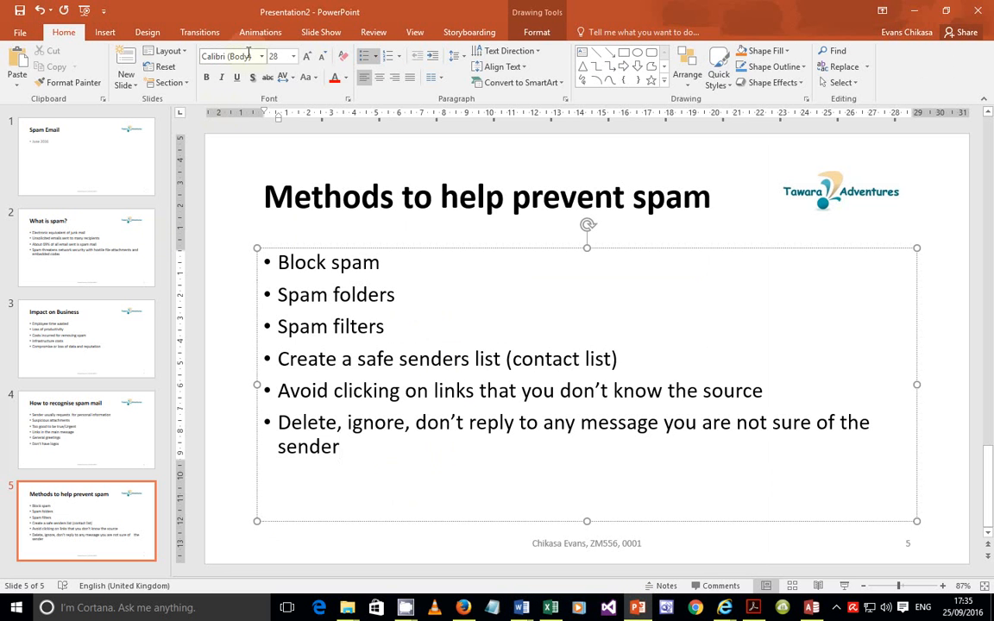
click(415, 33)
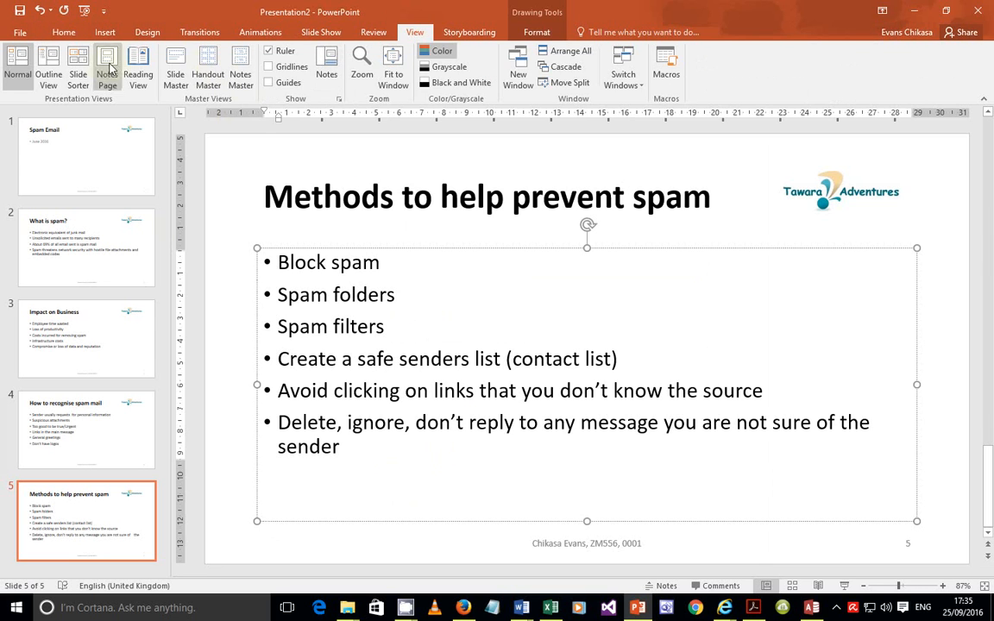
click(176, 80)
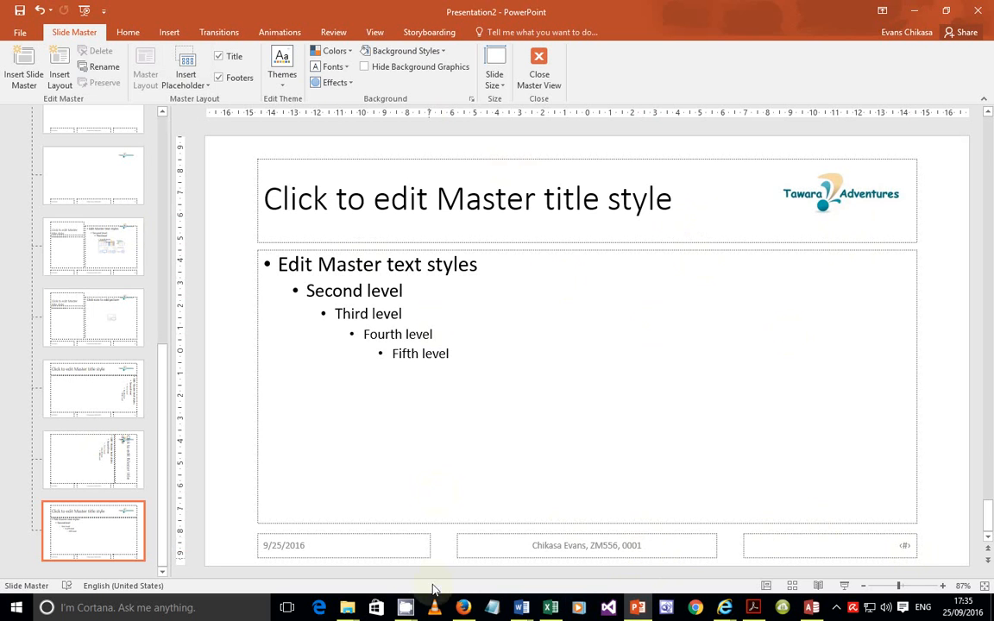
click(520, 608)
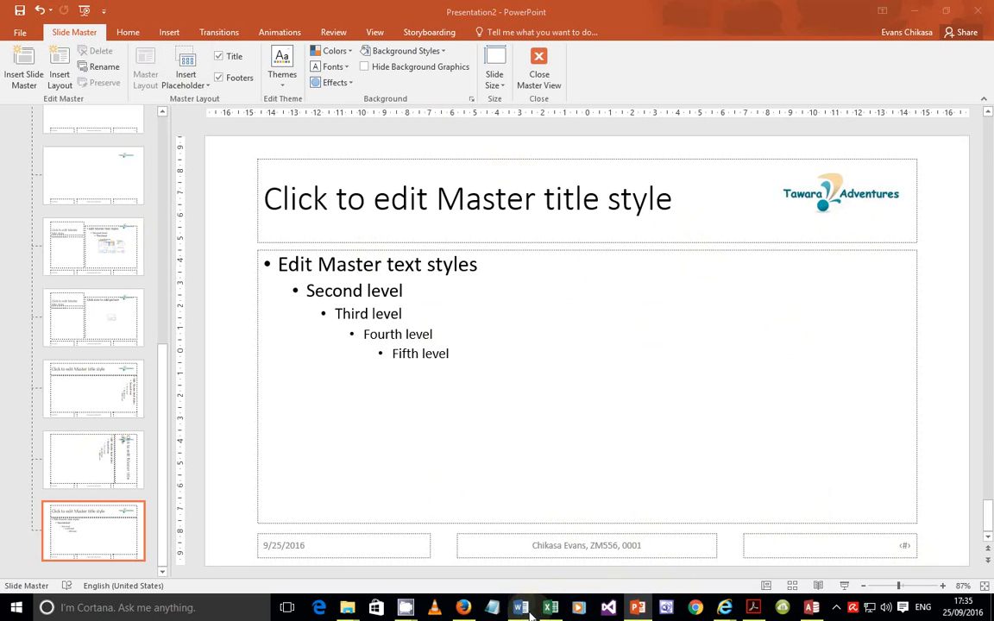
click(306, 533)
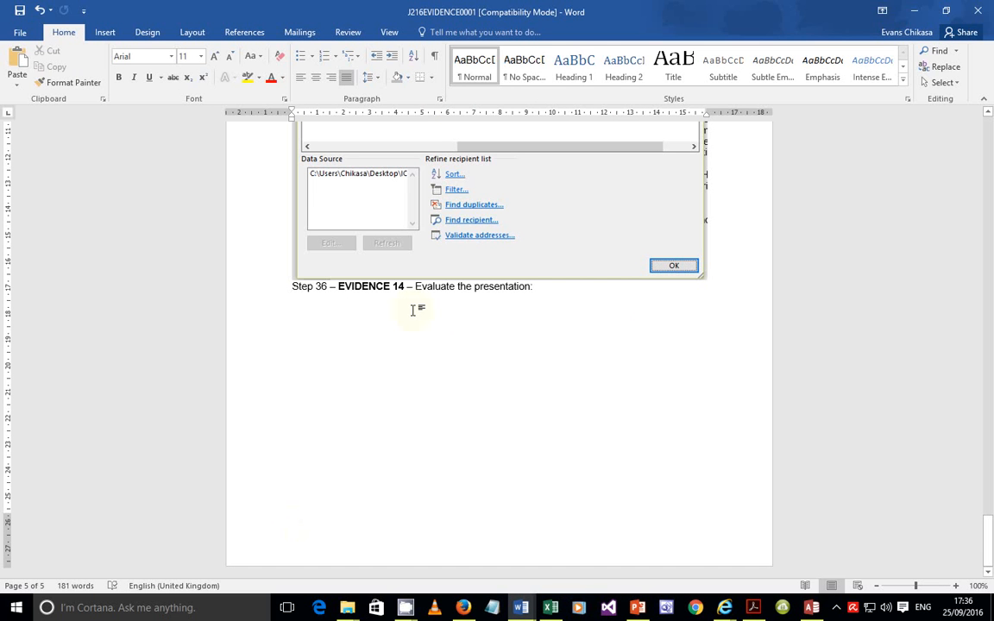
Under EVIDENCE 14, enter the first evaluation point "There is consistency in the layout of the slides", preceded by an arrow symbol.
text(The)
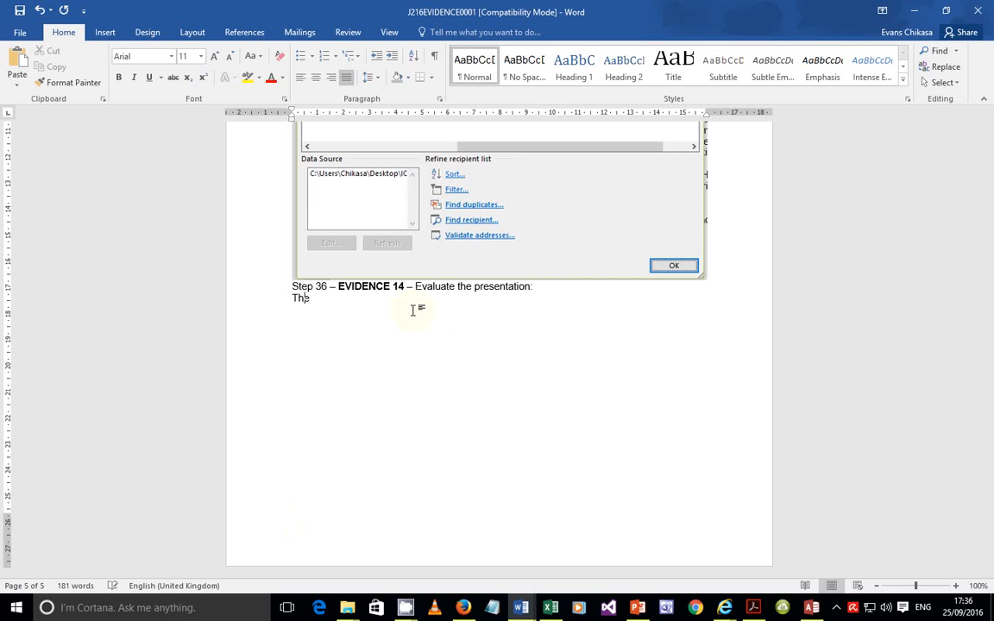
text(re is consistency in the la)
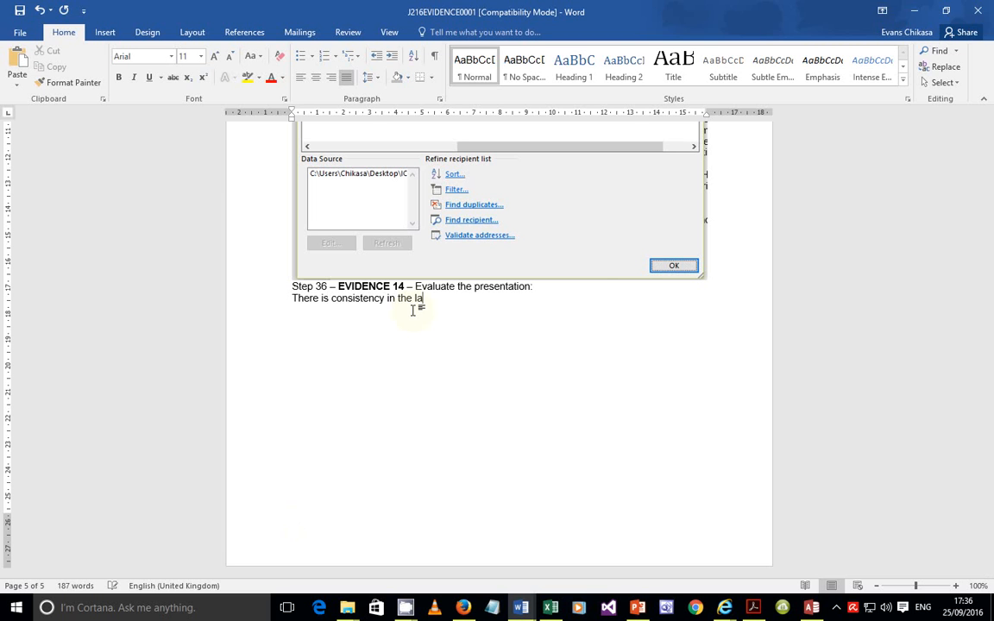
text(yout of the slides)
key(Return)
key(Up)
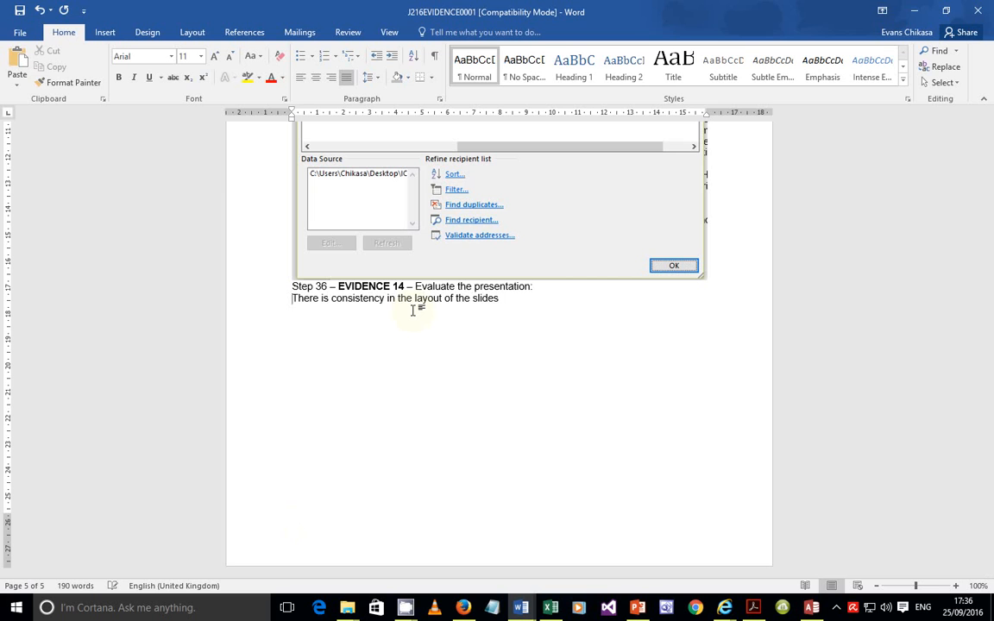
text(--)
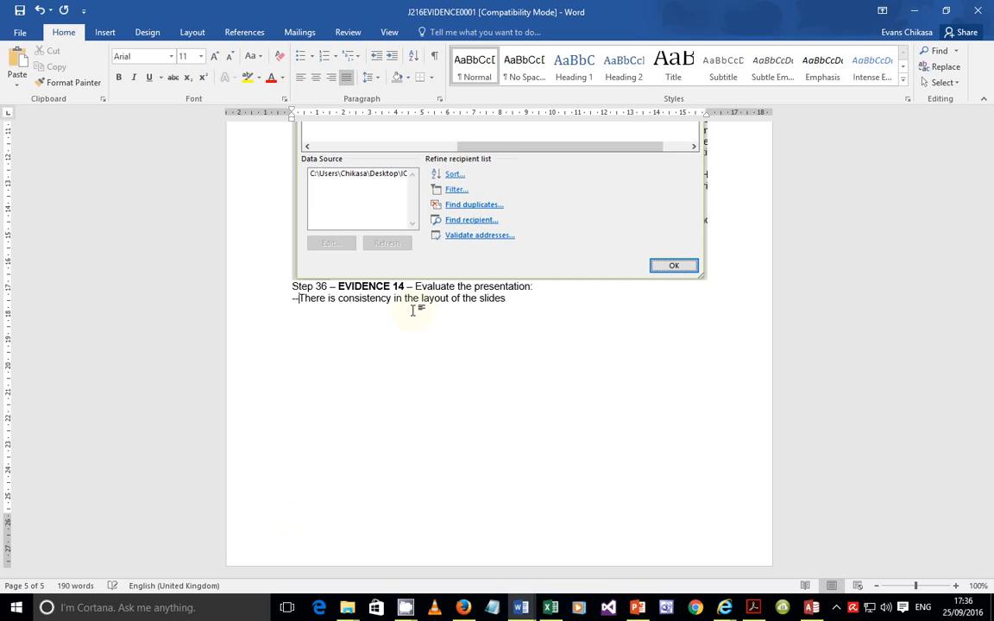
key(Return)
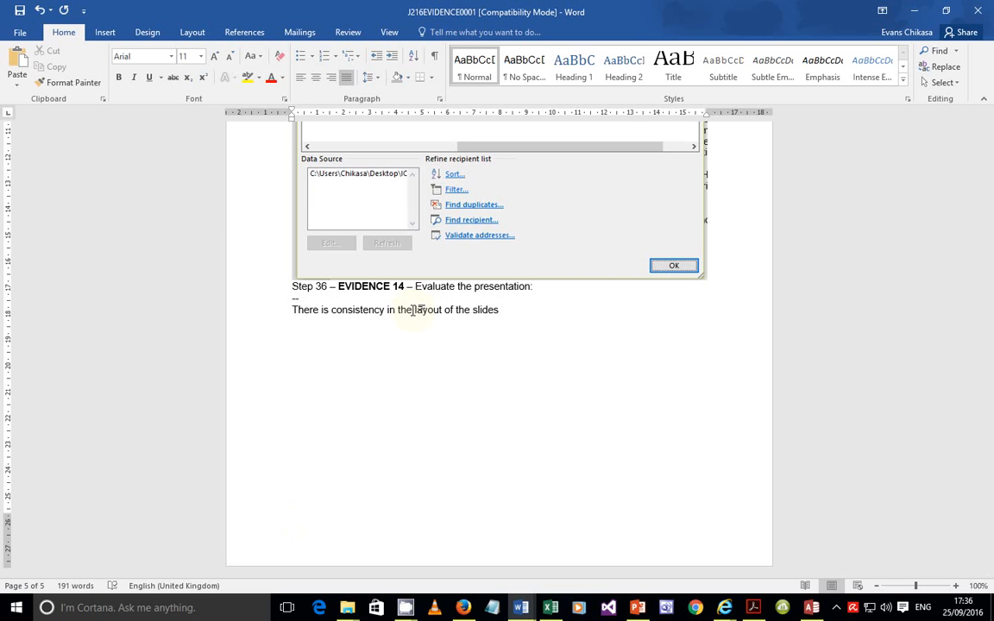
key(BackSpace)
text(>)
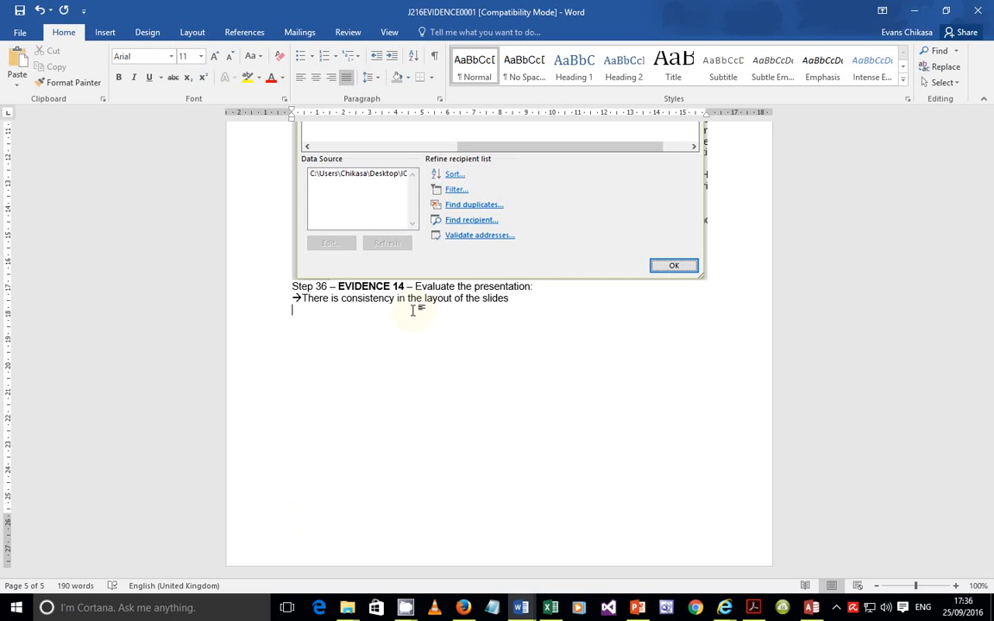
Add "Appropriate formatting" as the second evaluation point on a new line, with an arrow symbol in front.
text(-->)
text(Appropr)
text(iate forma)
text(tting)
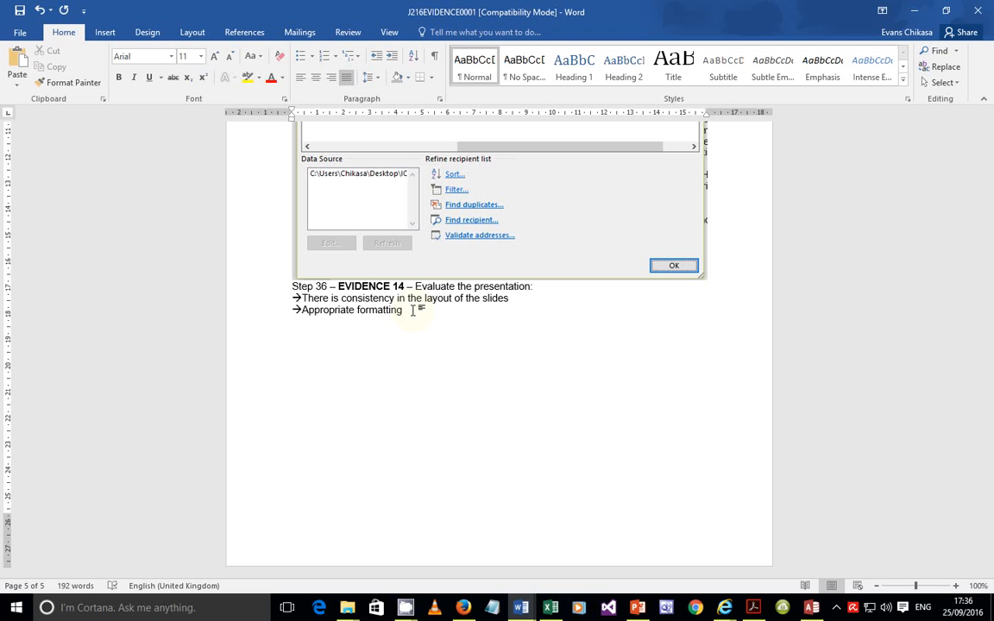
In PowerPoint, leave the slide master for the normal view, inspect slide 5's title and bullets, and return to the J216EVIDENCE0001 Word document.
click(637, 609)
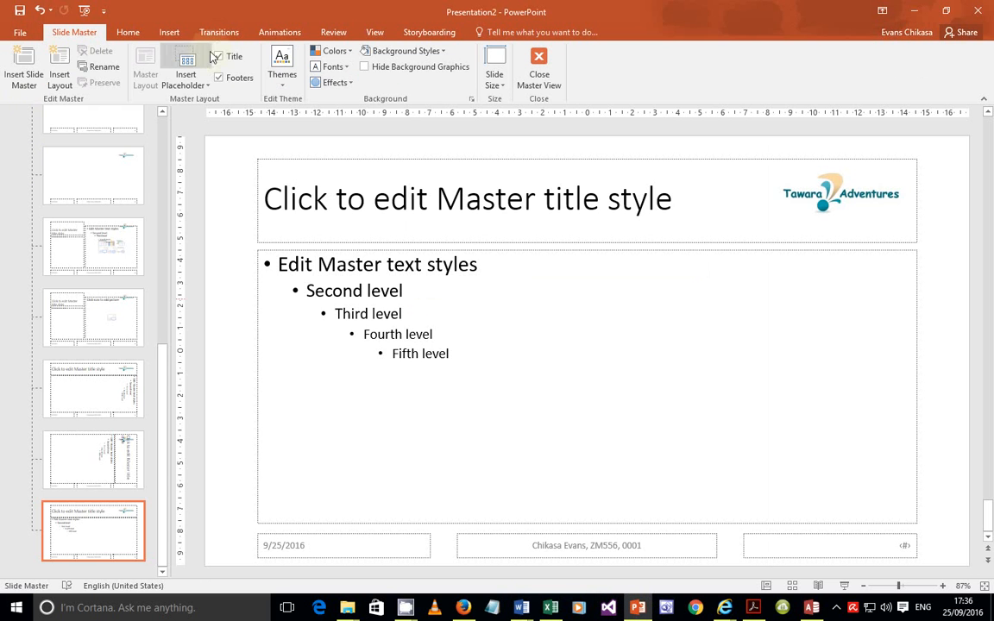
click(375, 32)
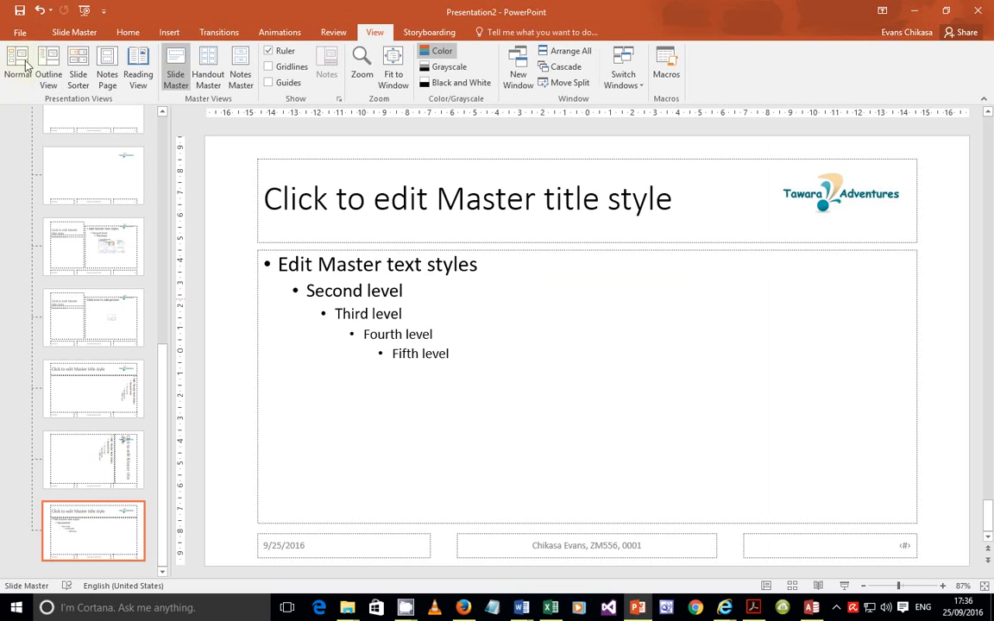
click(18, 67)
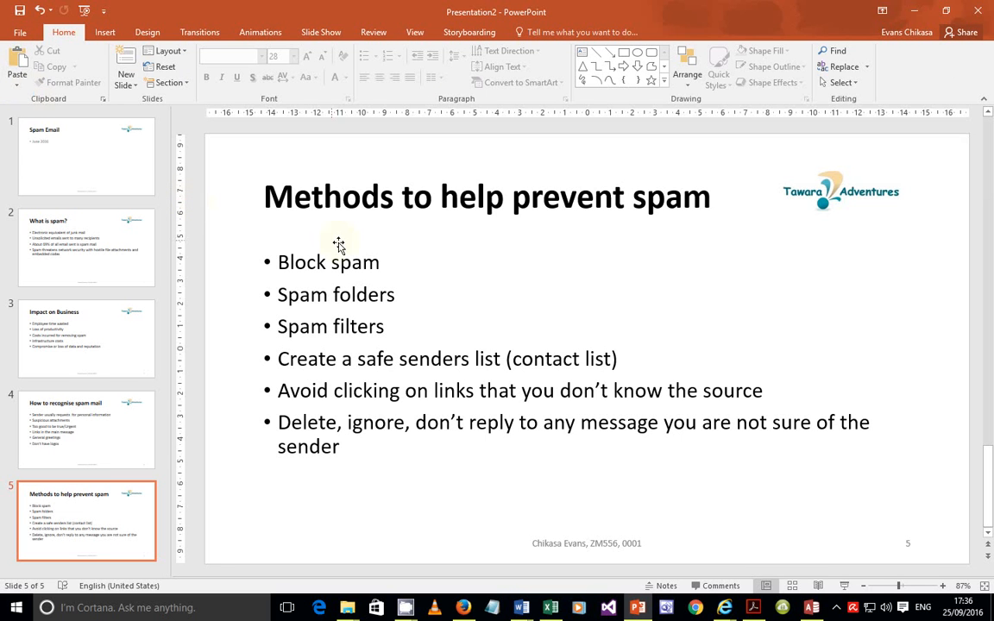
click(402, 200)
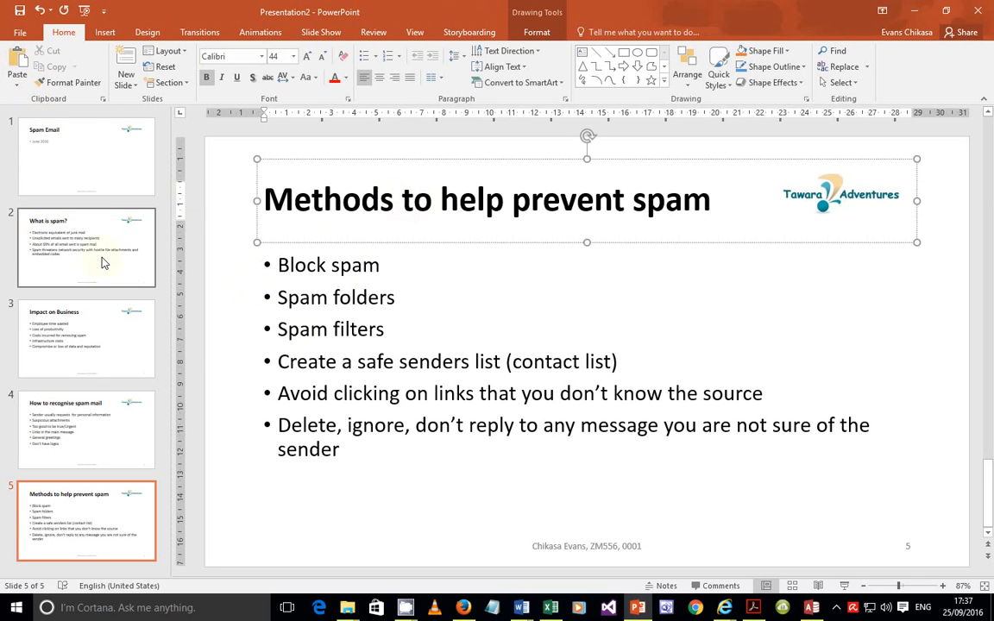
click(369, 285)
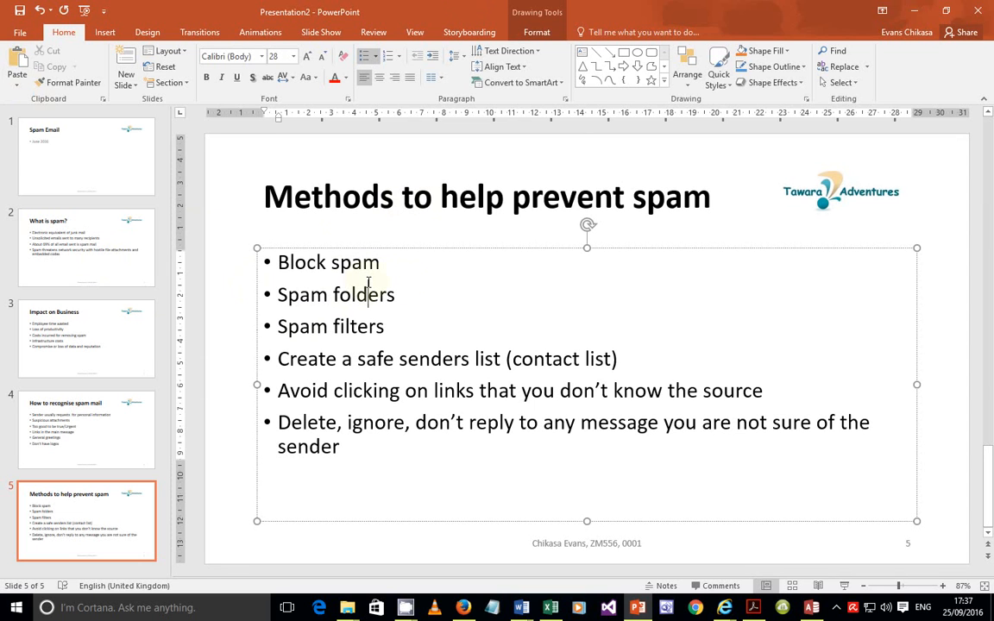
click(381, 249)
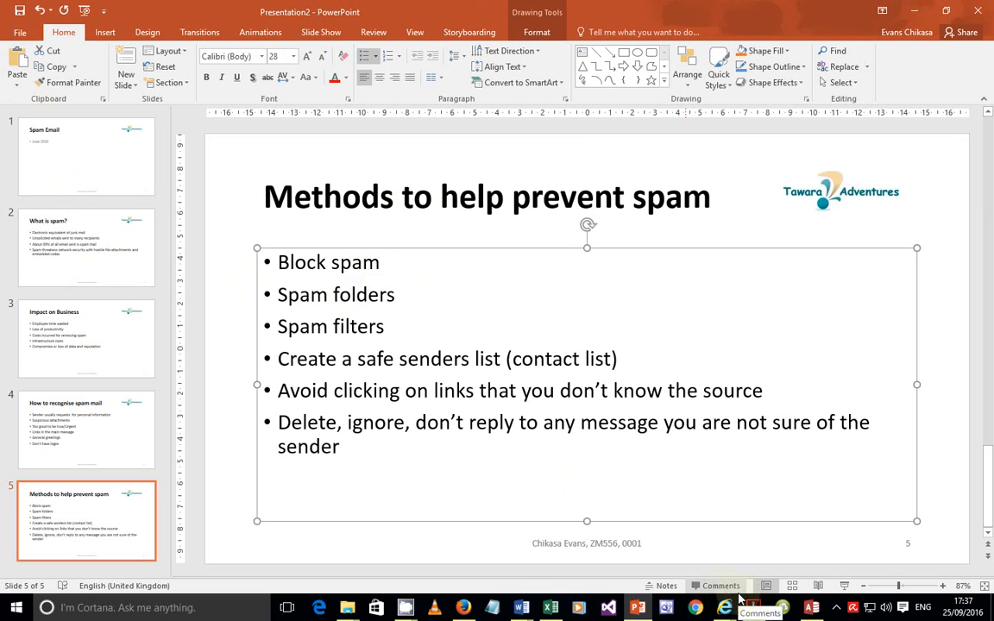
mouse_move(521, 607)
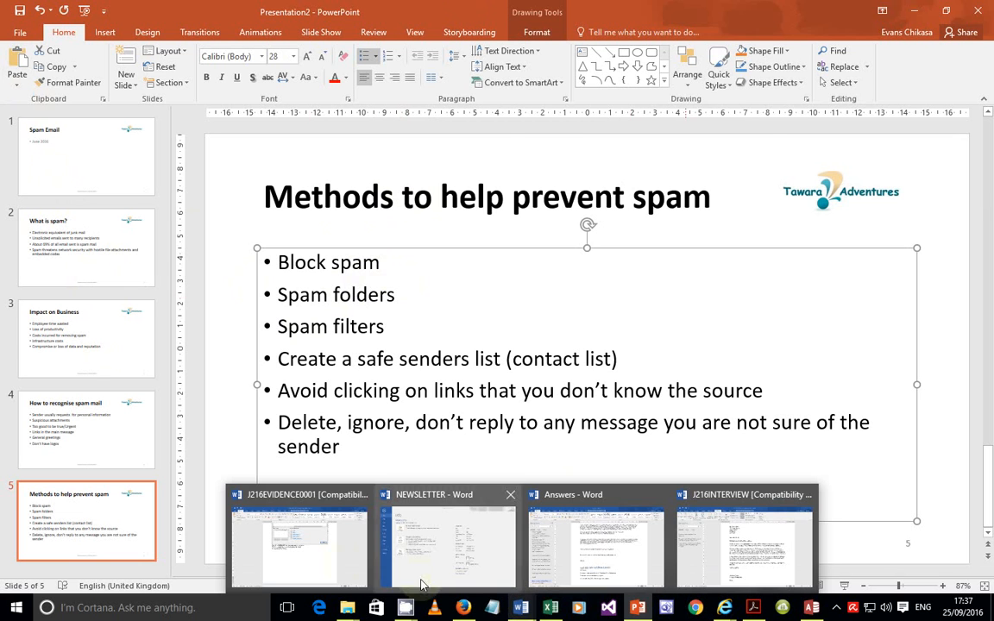
click(337, 565)
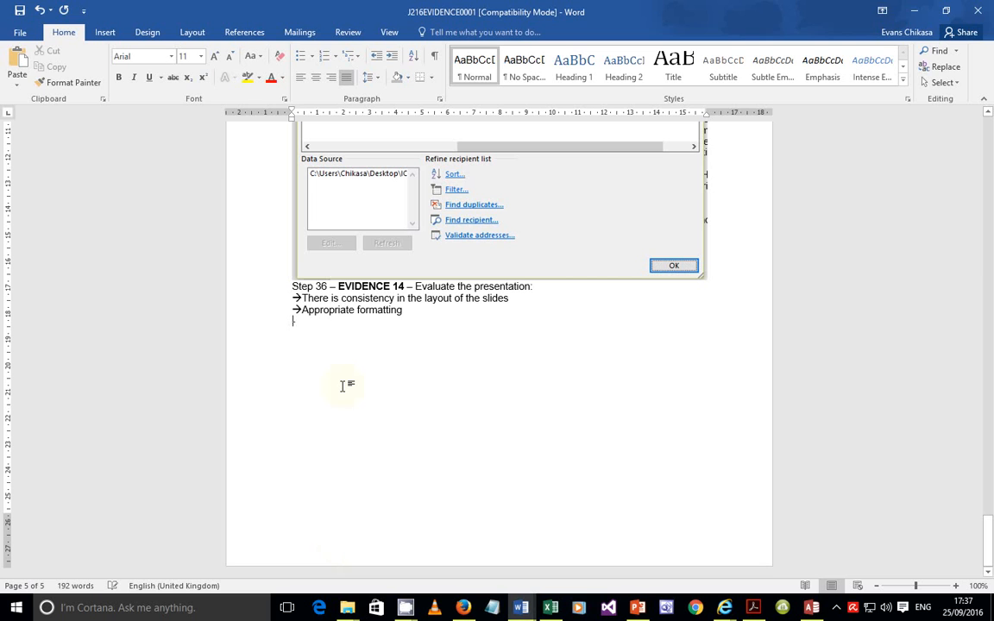
Add the third arrow-marked evaluation point "Each slide has a proper heading" below the formatting point.
text(-->Each )
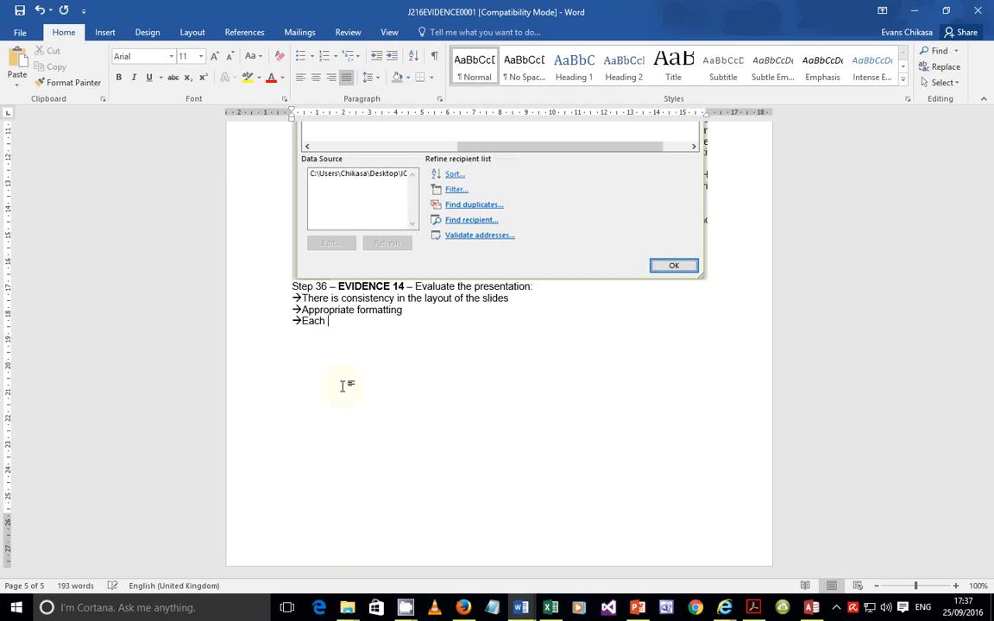
text(slide has a proper head)
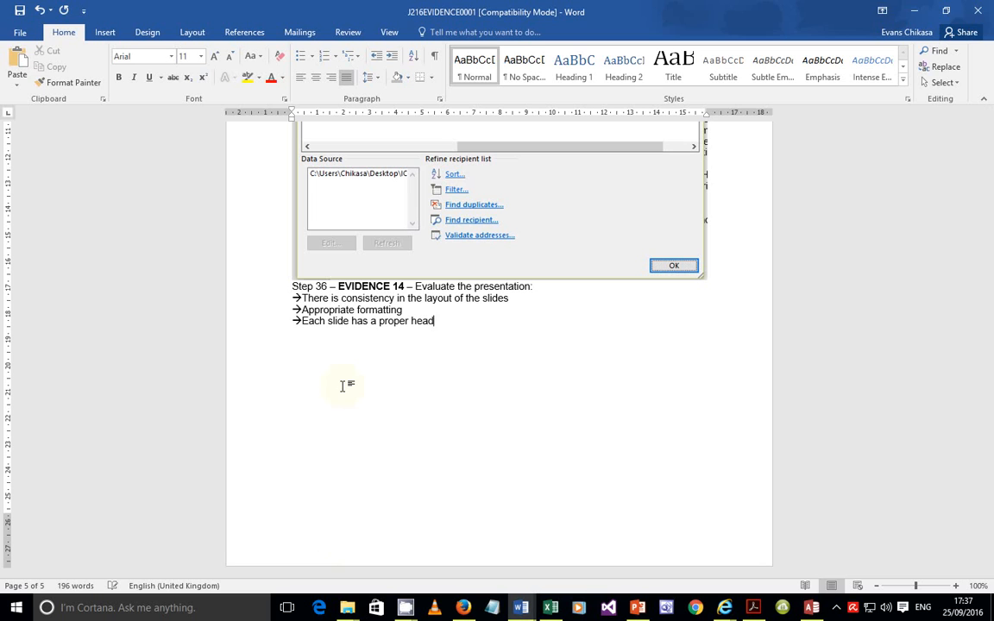
text(ing)
Add the fourth arrow-marked evaluation point "Avoided using too much text on one bullet".
text(-->)
text(Avoided us)
text(ing to)
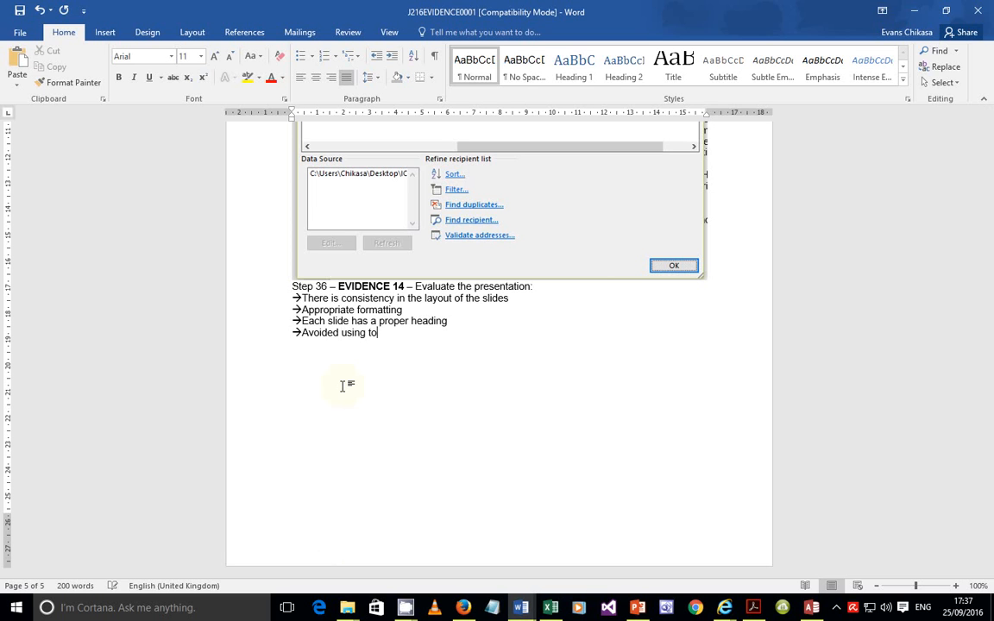
text(o many )
text(text)
key(BackSpace)
key(BackSpace)
key(BackSpace)
key(BackSpace)
key(BackSpace)
key(BackSpace)
key(BackSpace)
key(BackSpace)
text(uch text on one)
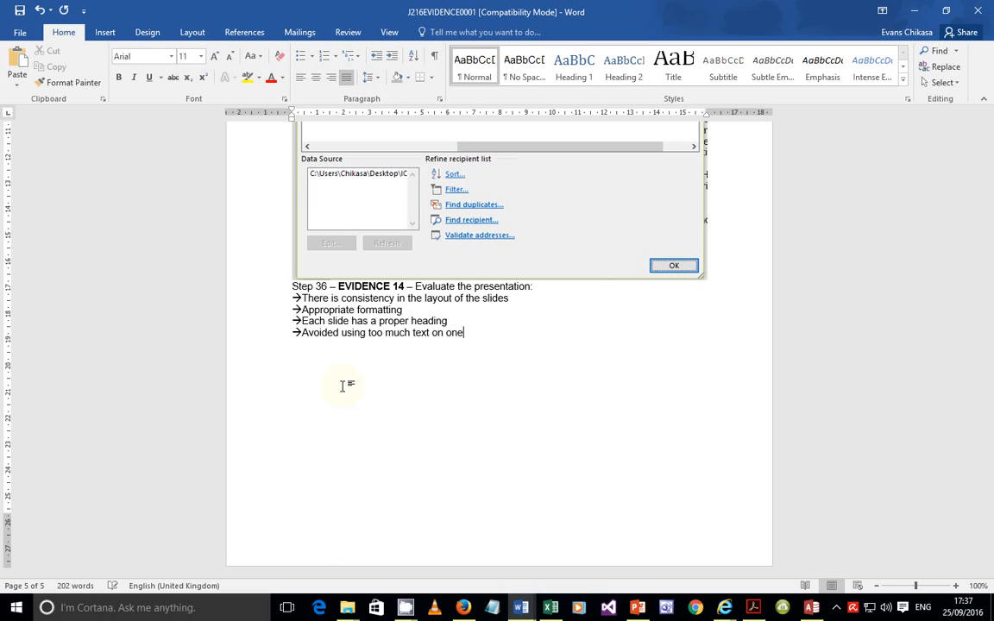
text( bullet)
Switch to the PowerPoint presentation and display its first slide, Spam Email.
mouse_move(725, 609)
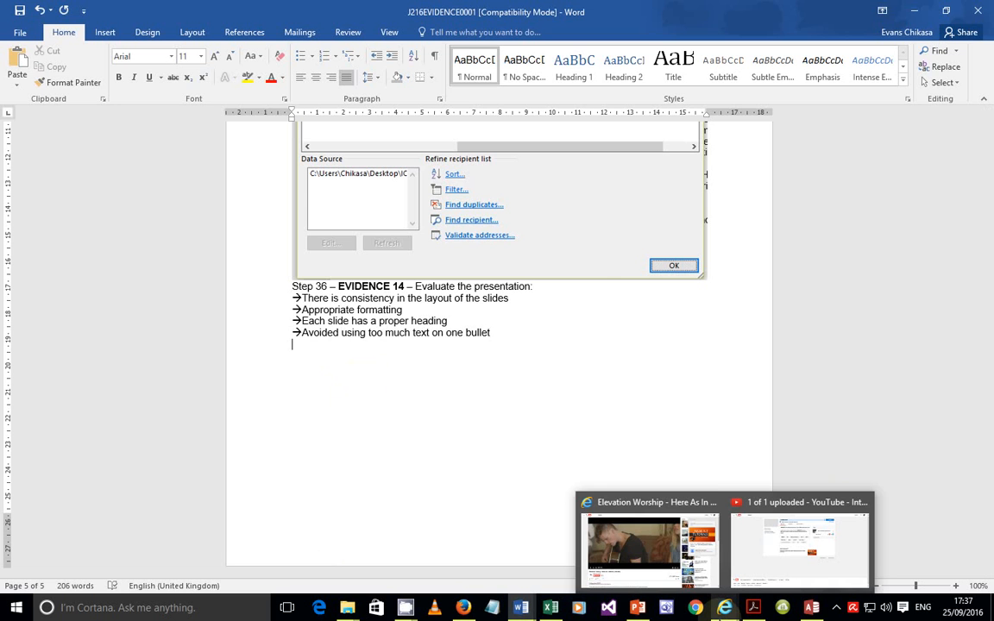
mouse_move(809, 562)
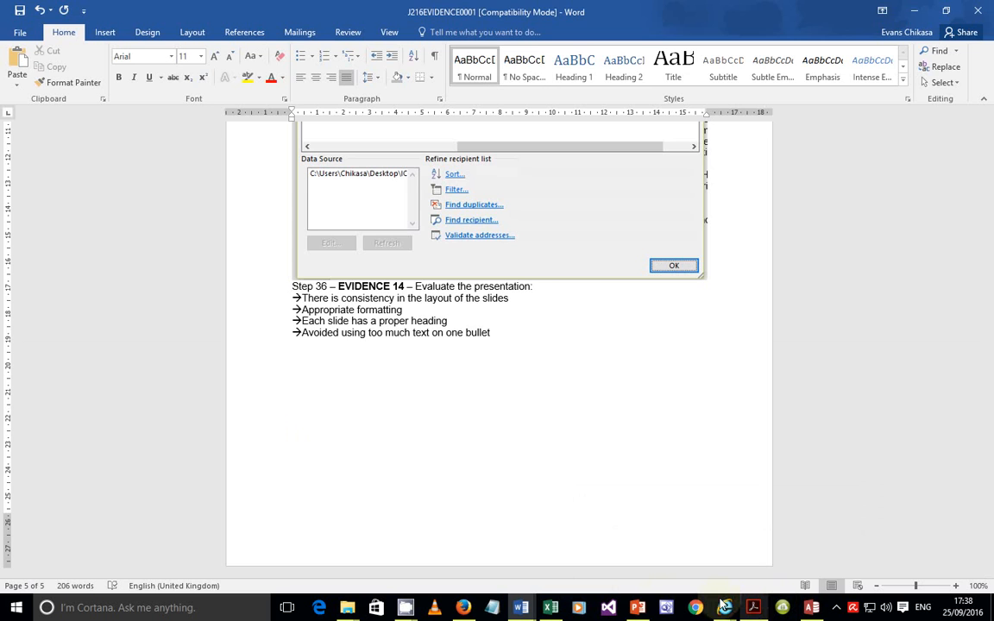
click(647, 615)
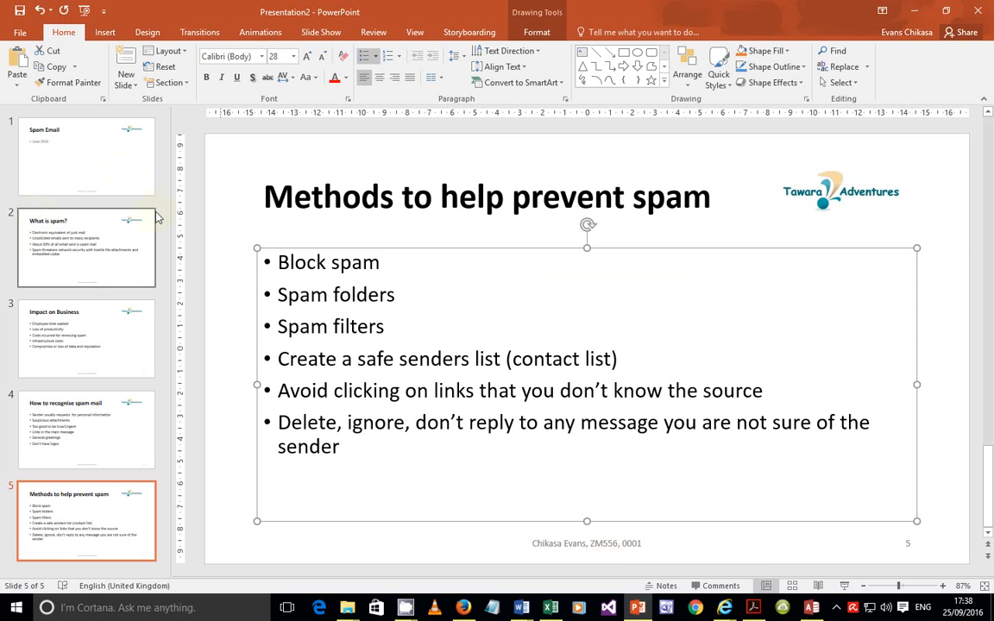
click(121, 172)
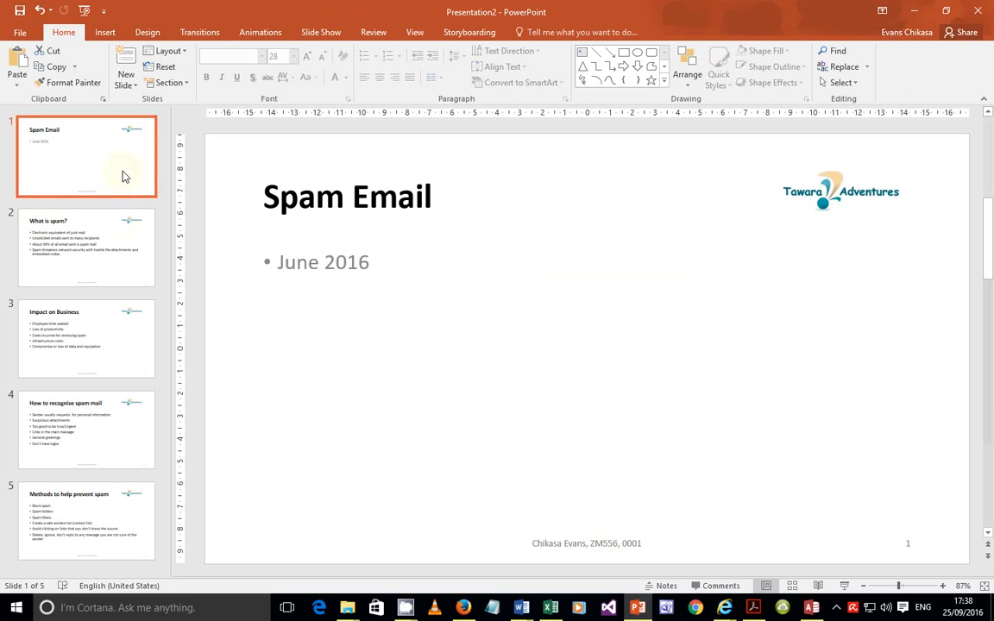
Review slides 2 to 5 of the spam email presentation in order, checking their titles and bullets.
click(115, 257)
click(120, 339)
click(110, 396)
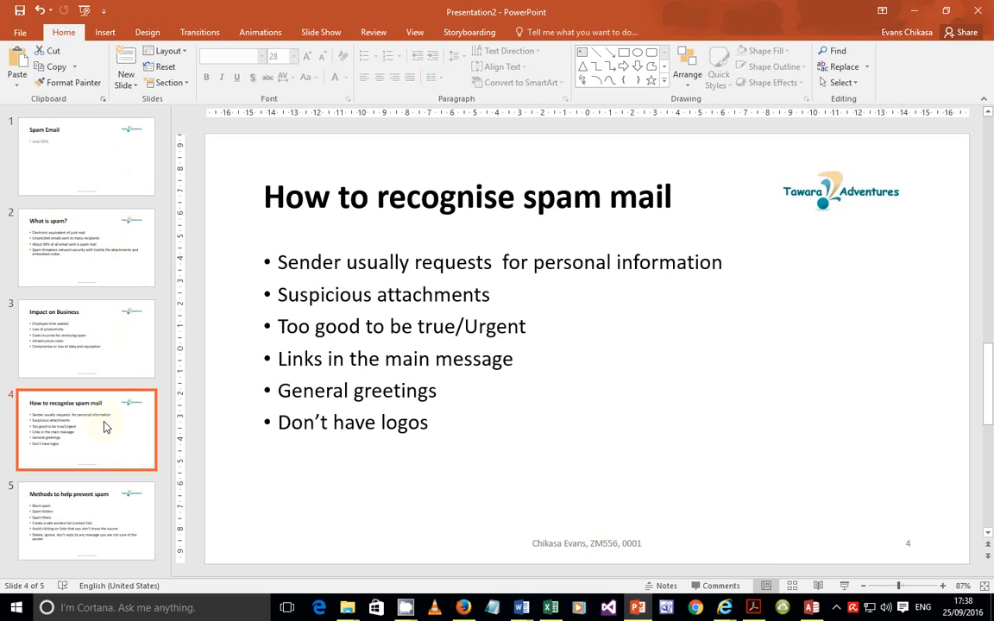
click(100, 509)
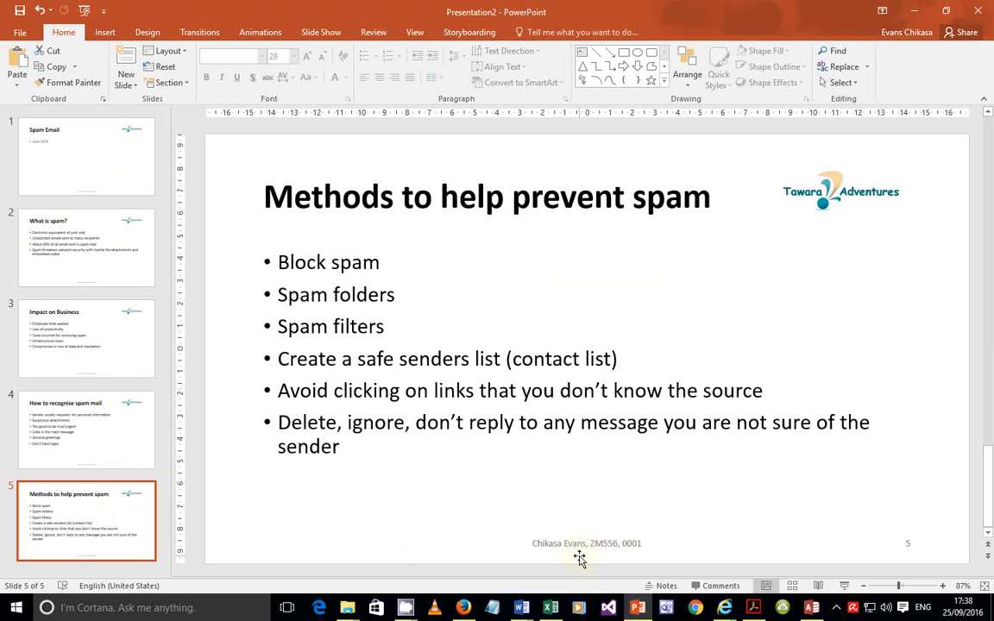
Switch to the question paper in Adobe Acrobat Reader and highlight task 37's instruction on printing the presentation.
click(754, 610)
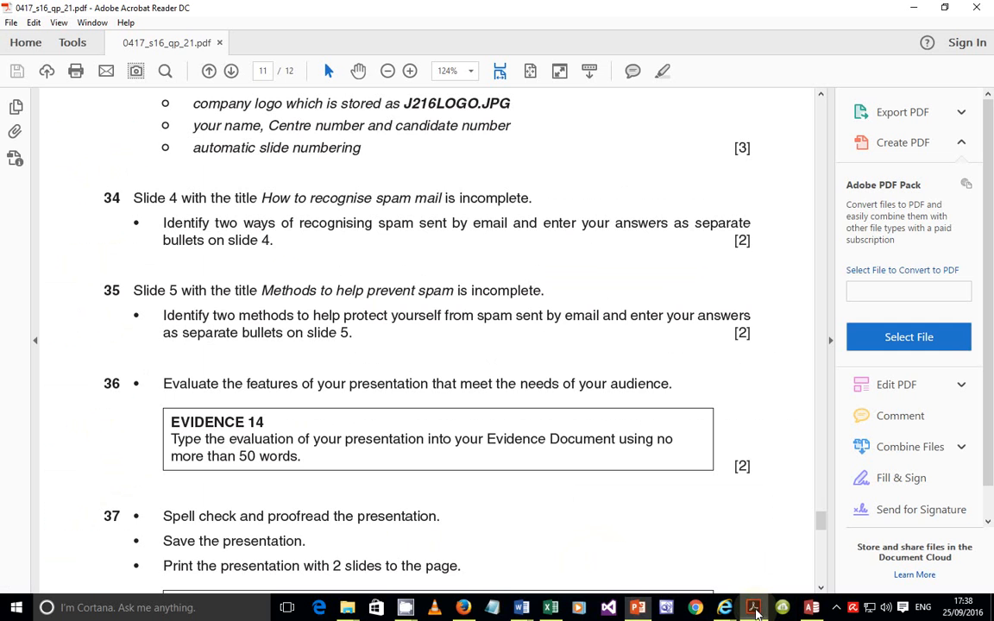
scroll(282, 293, down, 3)
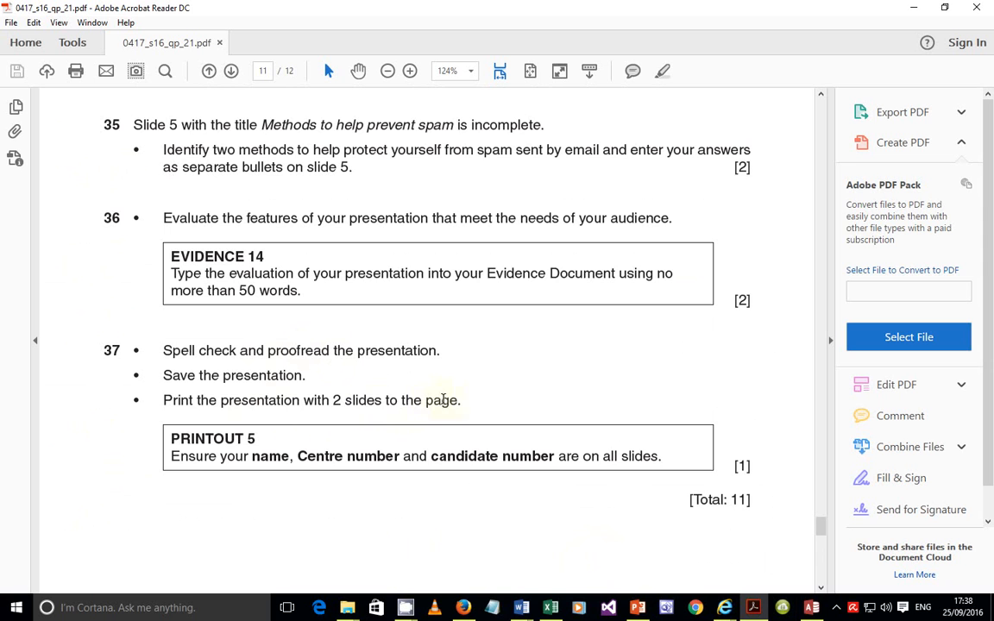
drag(455, 404, 169, 398)
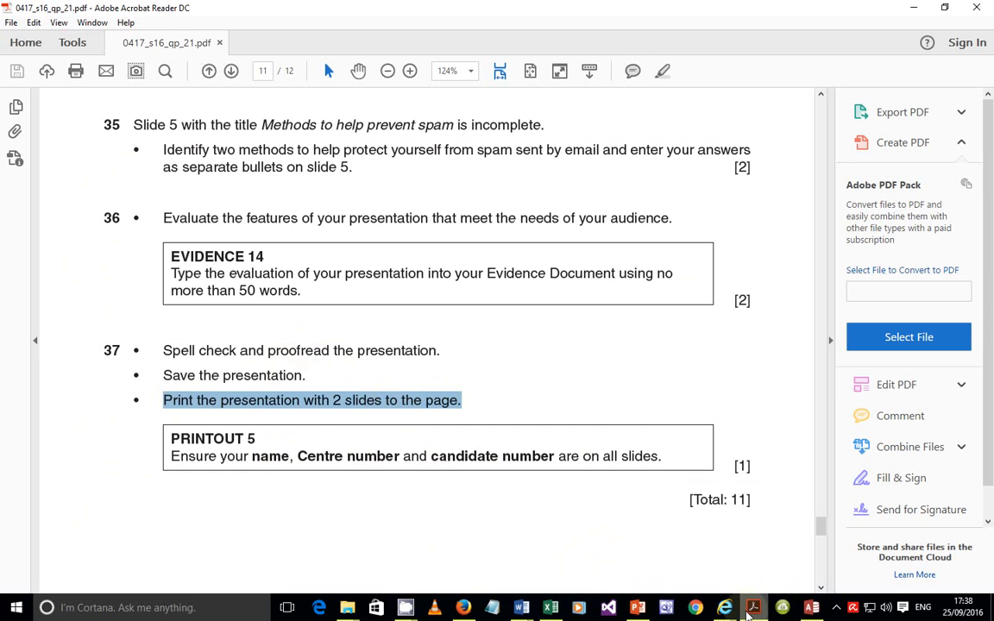
Switch back to PowerPoint and open the print settings for the spam email presentation.
click(638, 608)
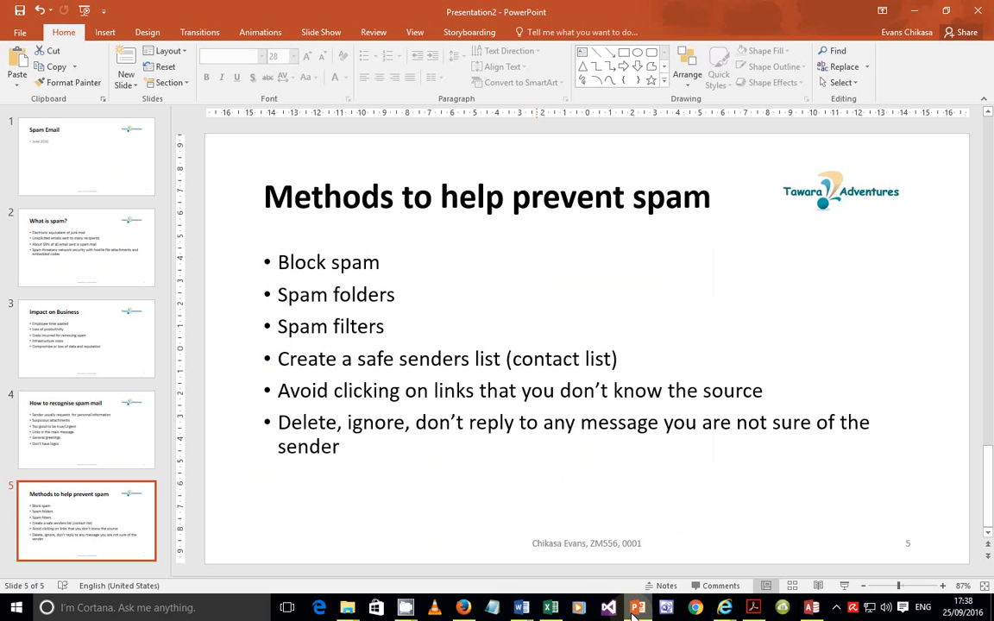
click(16, 33)
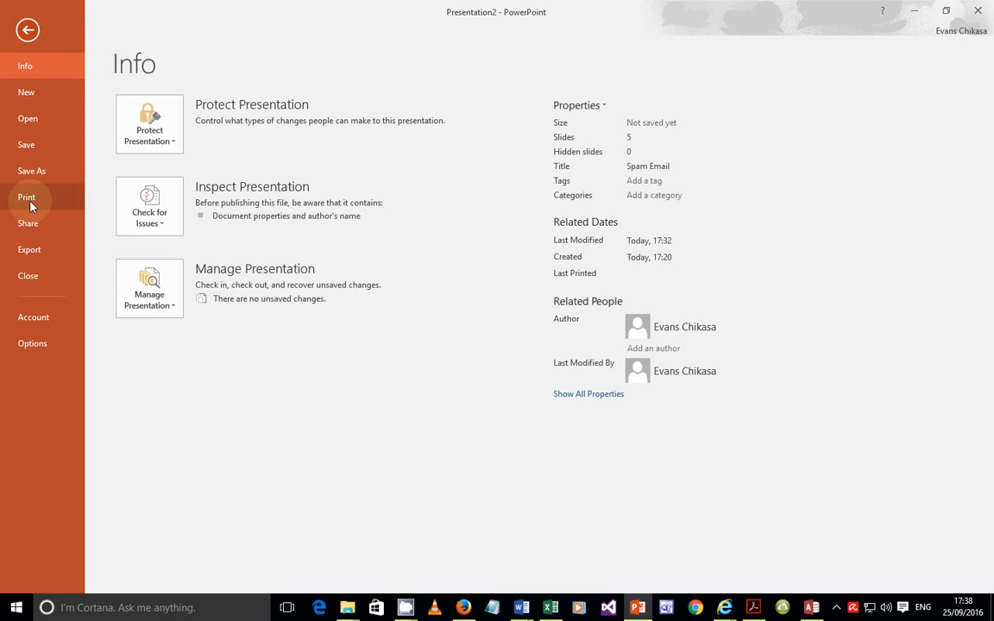
click(26, 195)
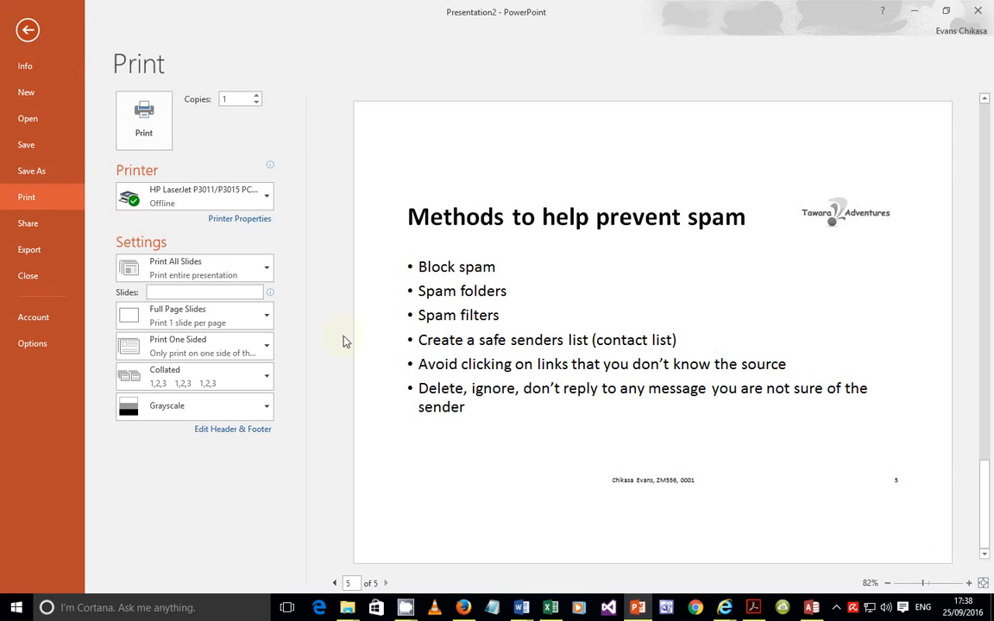